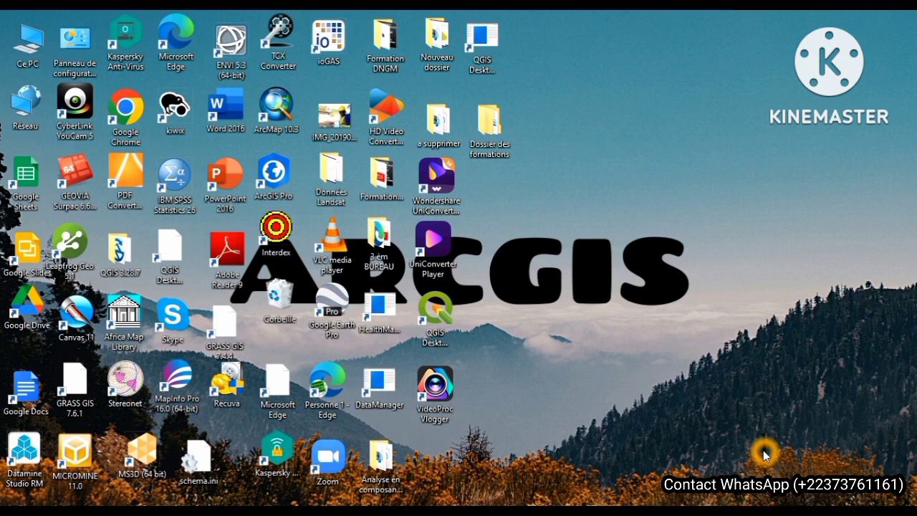
Launch Google Earth Pro from the desktop and dismiss the startup tips
left_click(558, 407)
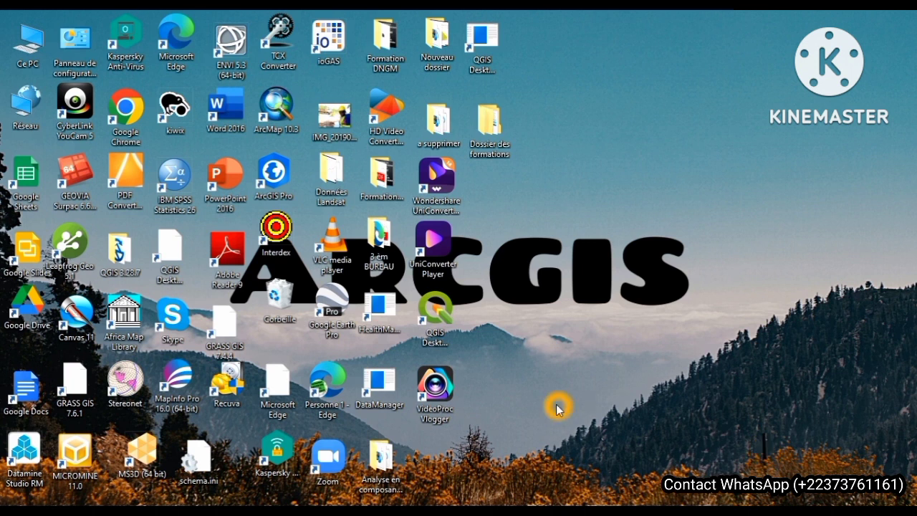
left_click(337, 296)
left_click(337, 296)
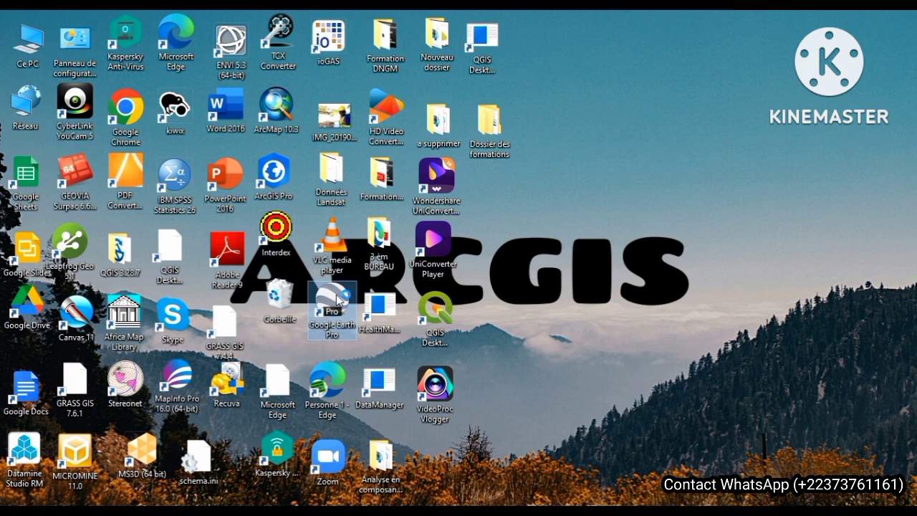
double_click(337, 295)
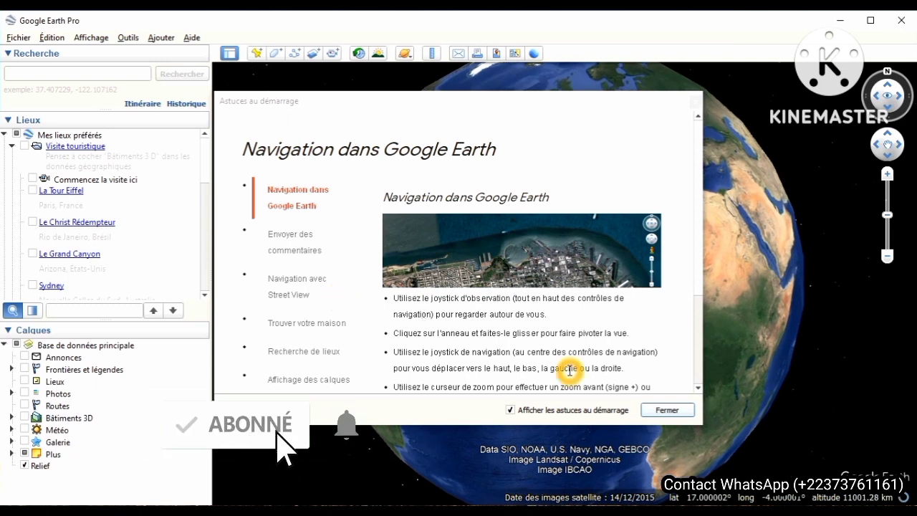
left_click(667, 410)
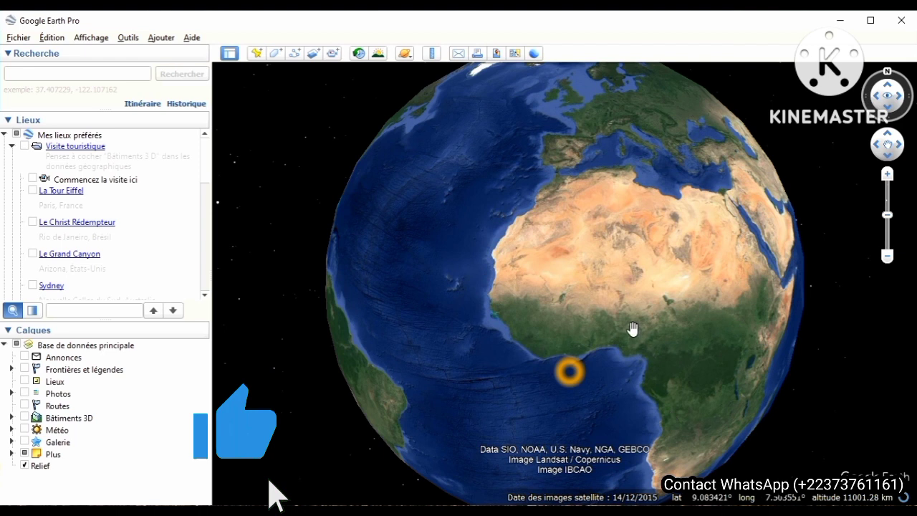
Search for Bamako and fly the globe view to it
left_click_drag(630, 325, 629, 294)
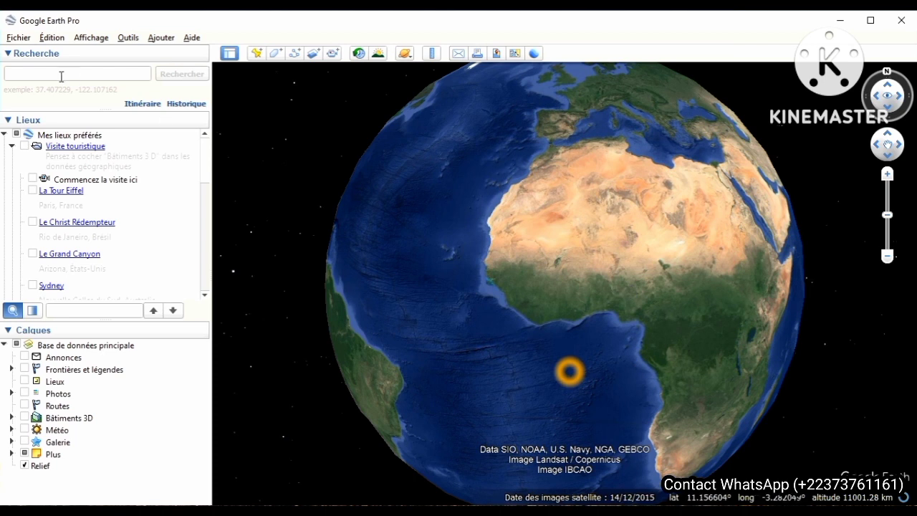
left_click(39, 72)
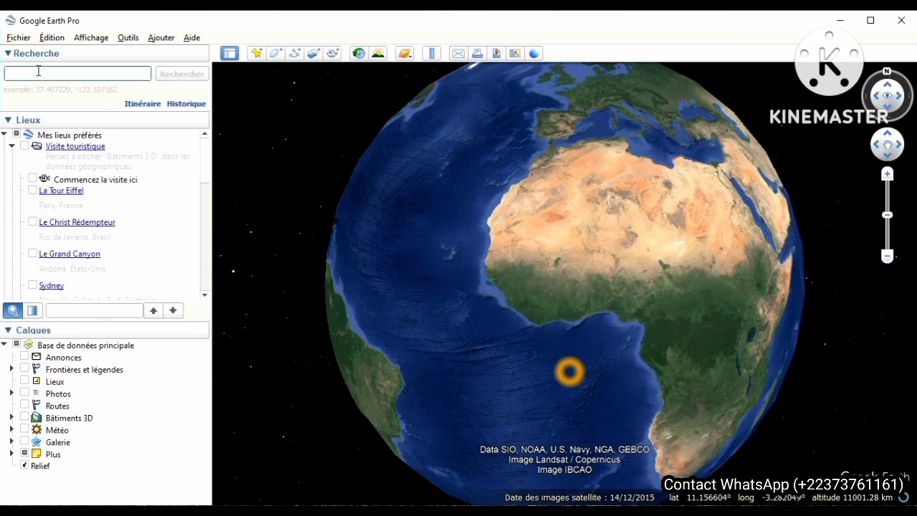
type("Ba")
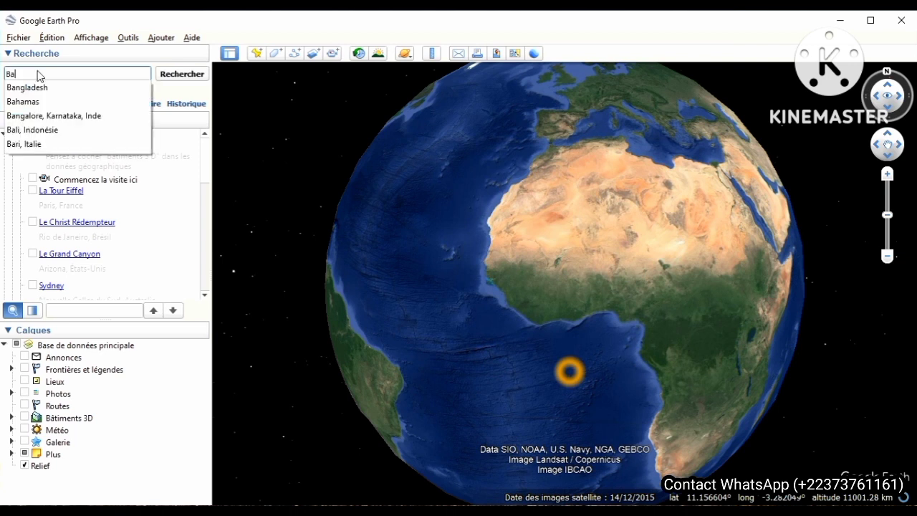
type("ma")
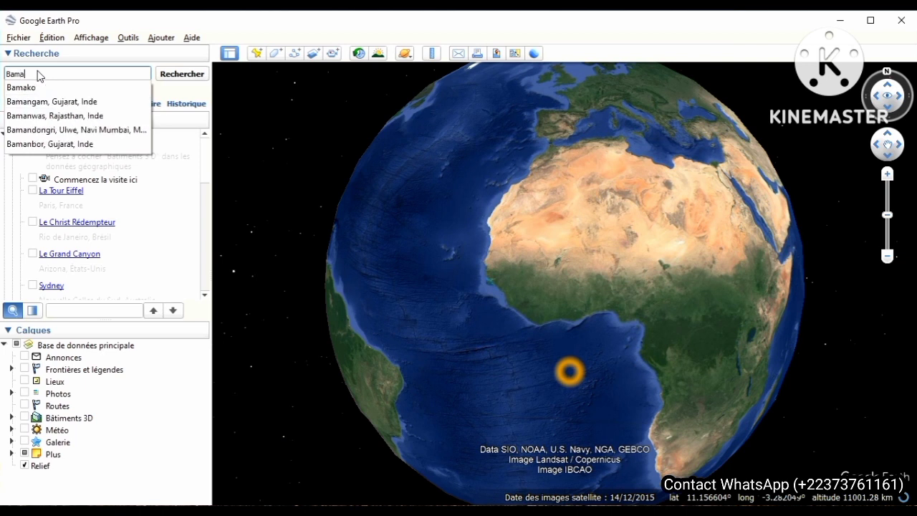
type("ko")
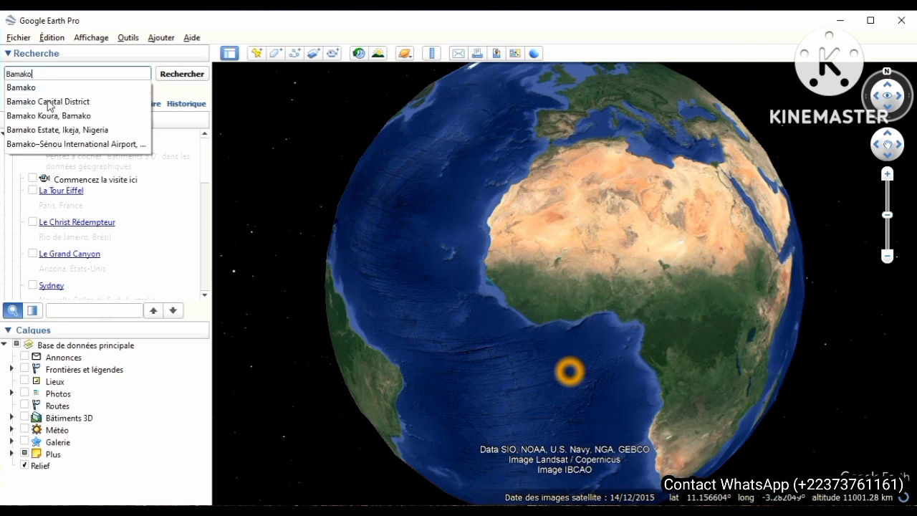
left_click(50, 77)
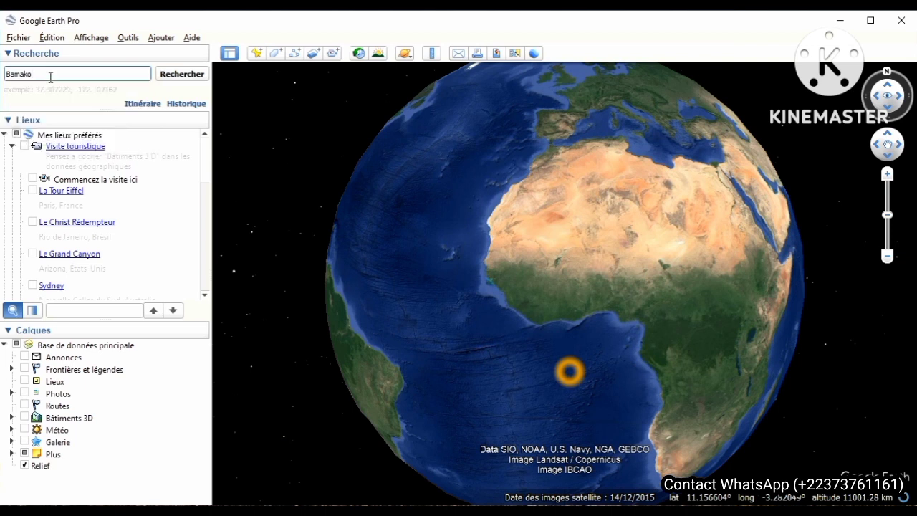
left_click(183, 75)
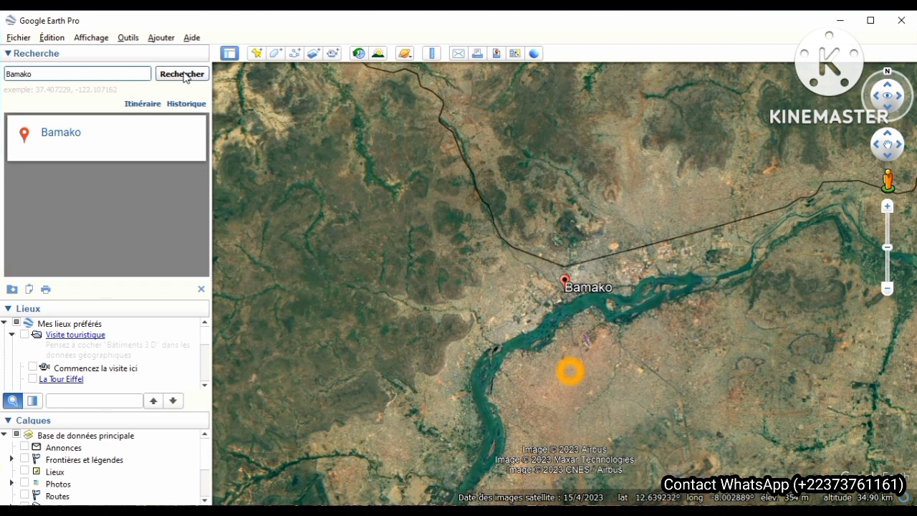
Start opening a file and browse to the Communes_Bamako folder inside Formation_07_mai_2022 > Données
left_click(18, 38)
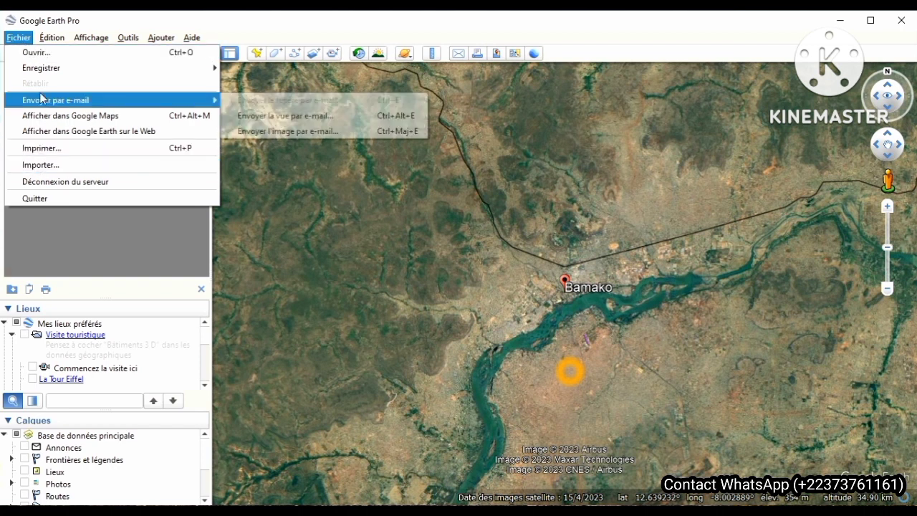
key("Escape")
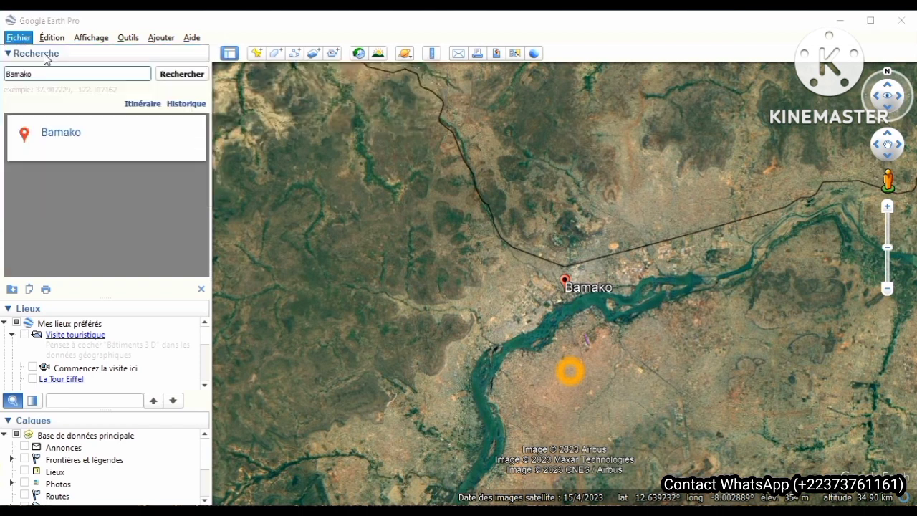
key("ctrl+o")
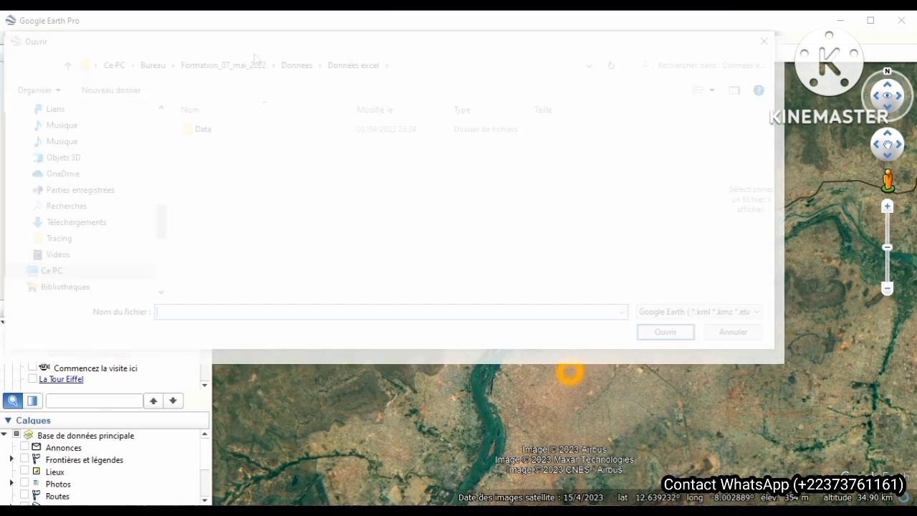
left_click(233, 63)
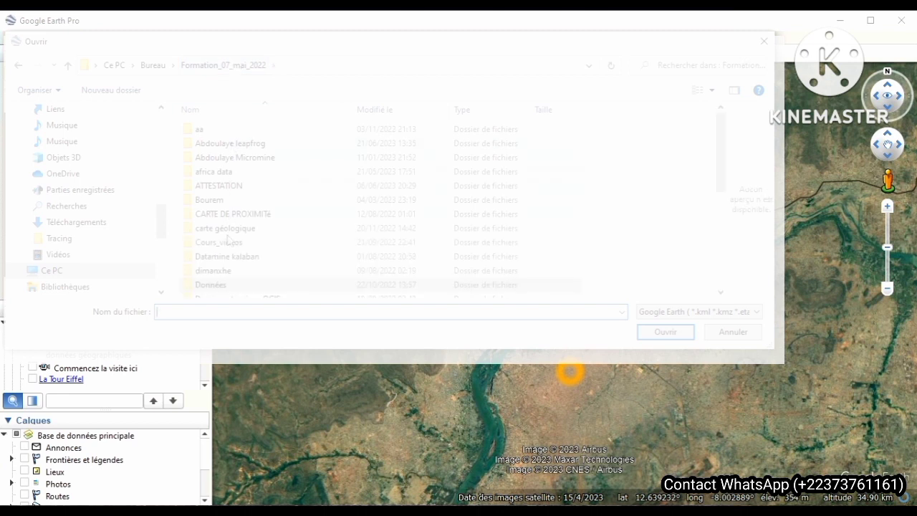
double_click(223, 288)
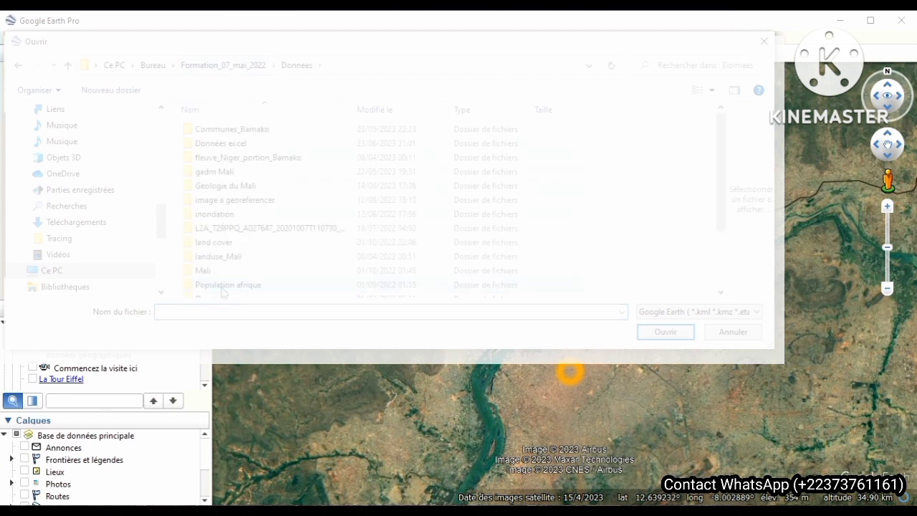
left_click(228, 132)
double_click(228, 133)
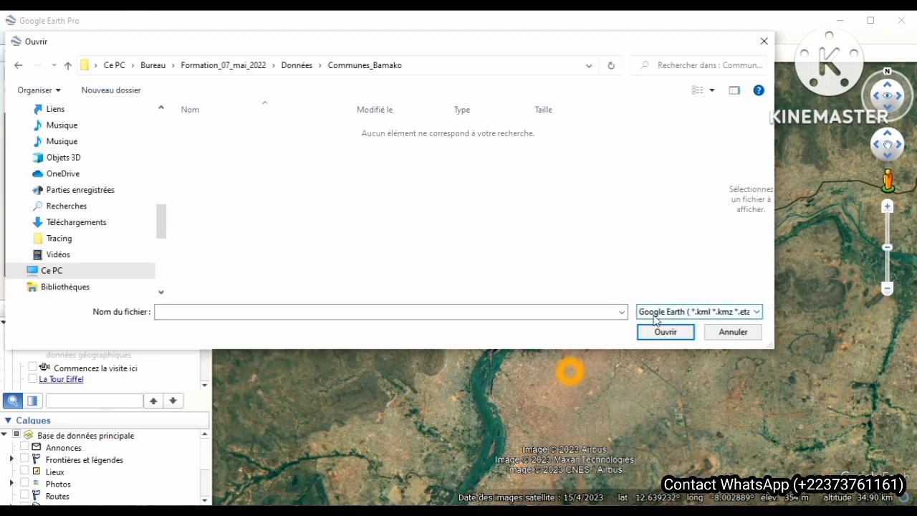
Filter the file types to ESRI Shape (*.shp) and open Communes.shp
left_click(717, 318)
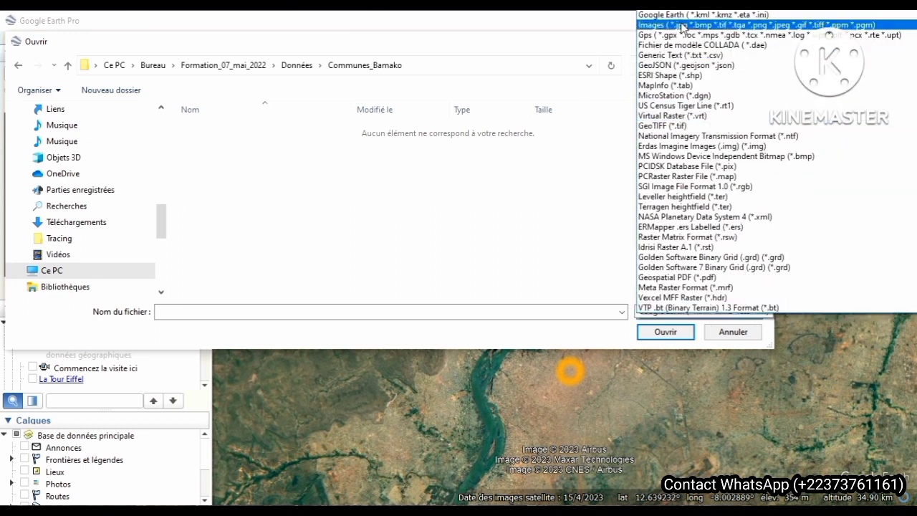
left_click(674, 76)
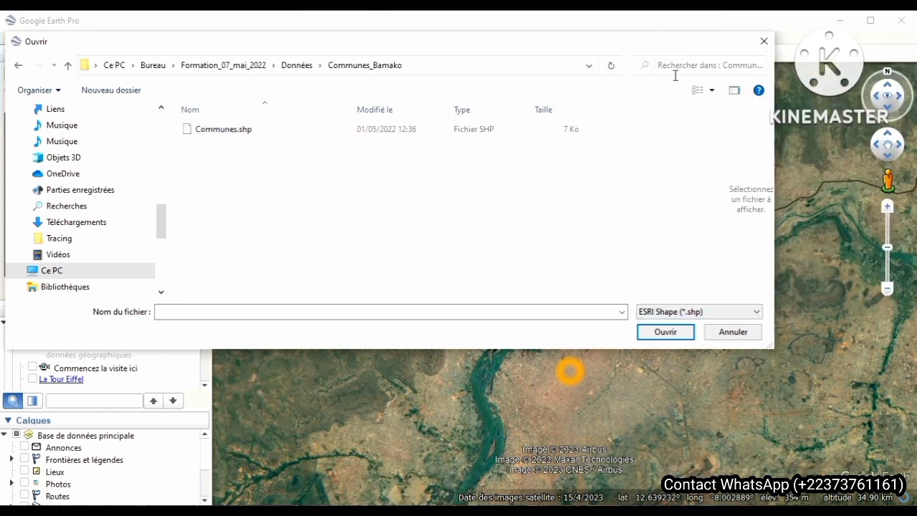
left_click(251, 141)
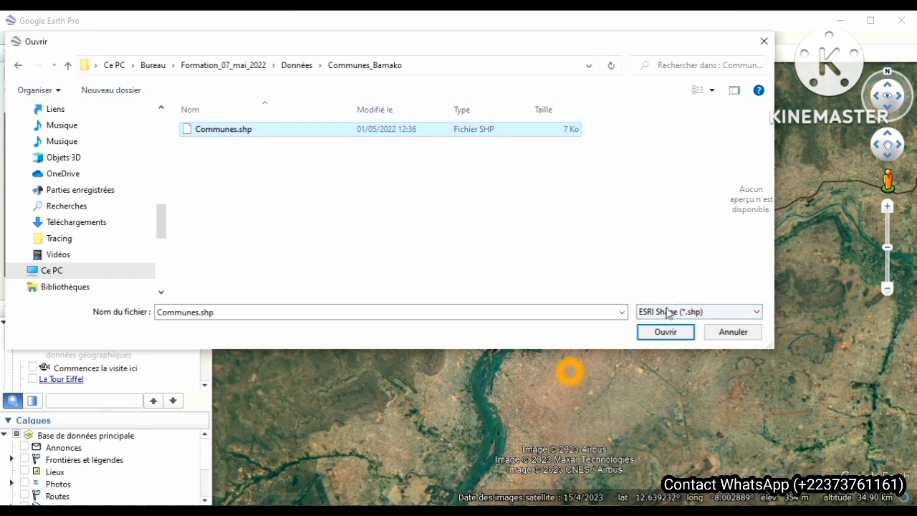
left_click(659, 334)
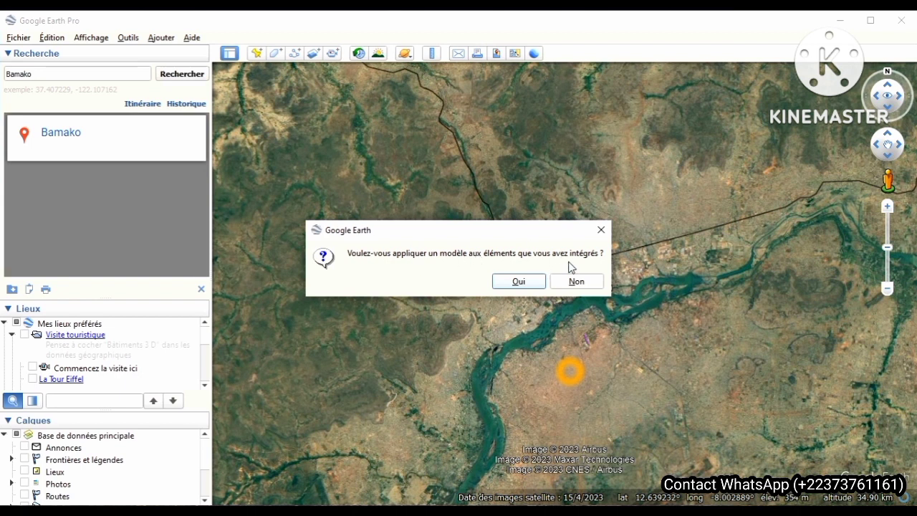
Agree to apply a style template, create a new one, and set its name field to NAME_4
left_click(536, 282)
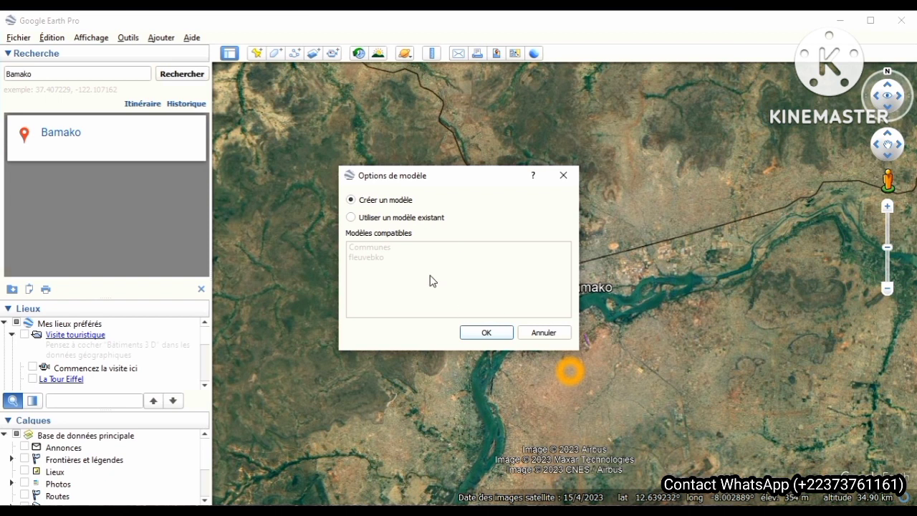
left_click(480, 333)
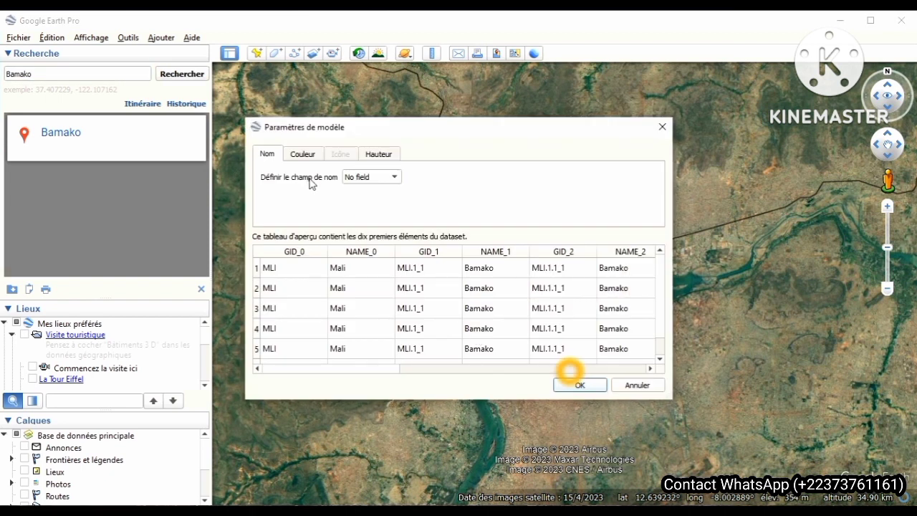
left_click(380, 180)
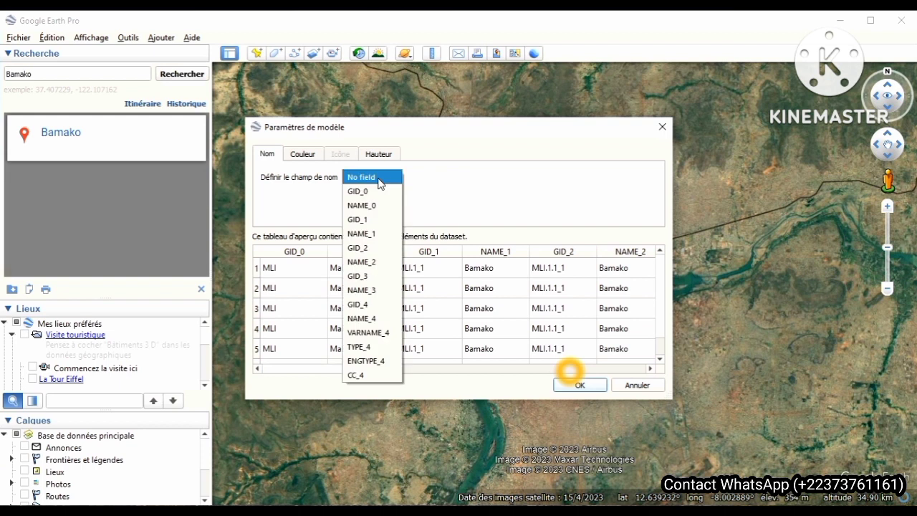
left_click(379, 319)
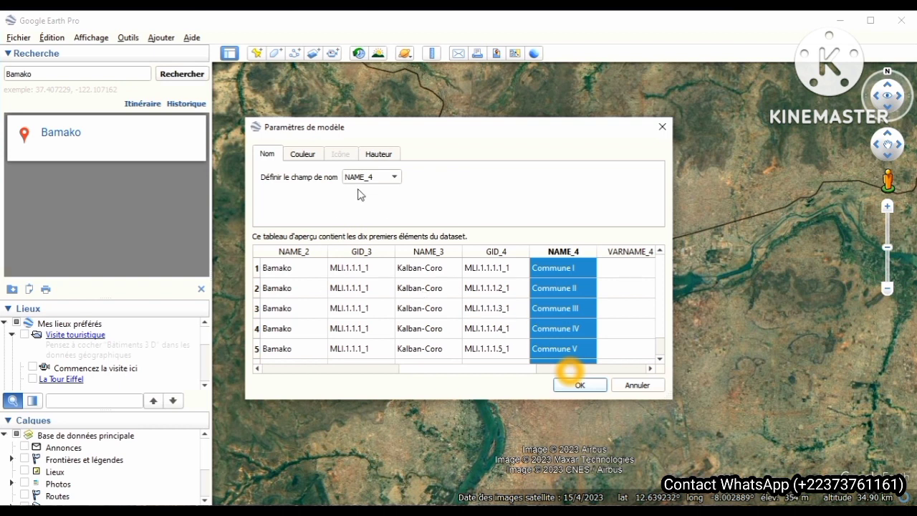
Define the template's colour from a field, using NAME_4 as the colour field
left_click(301, 156)
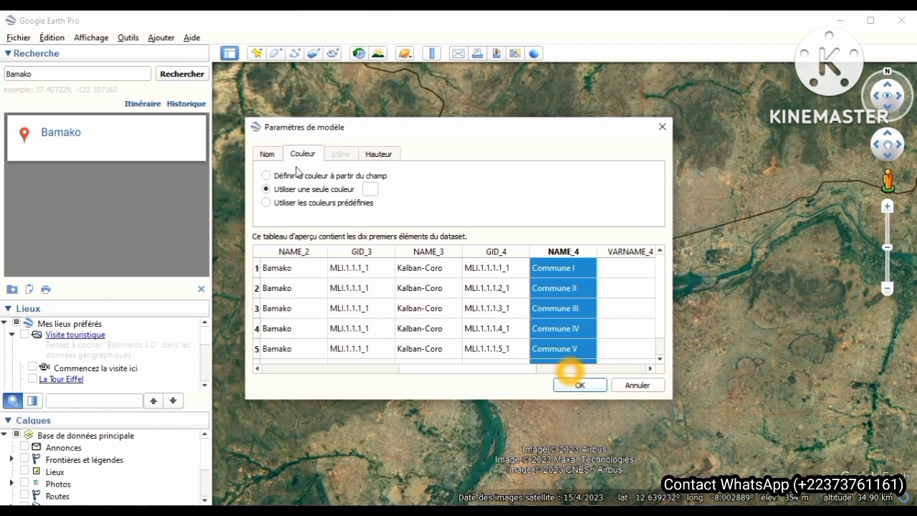
left_click(326, 176)
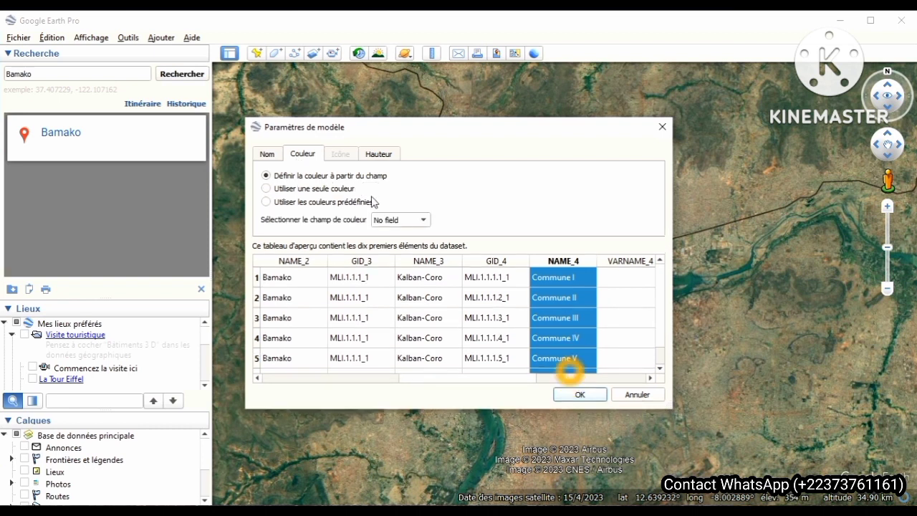
left_click(412, 222)
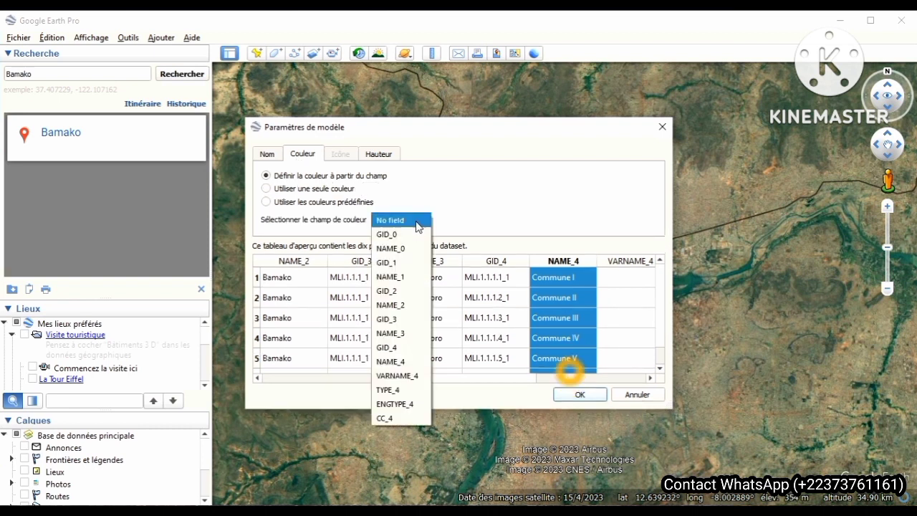
left_click(401, 362)
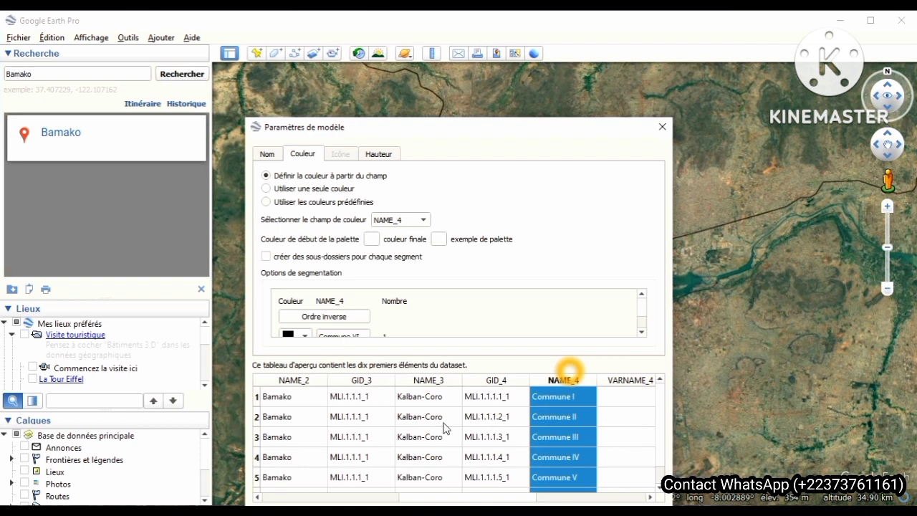
Set the palette's start colour to black (#000000) and its end colour to lime green (#aaff00)
left_click(370, 240)
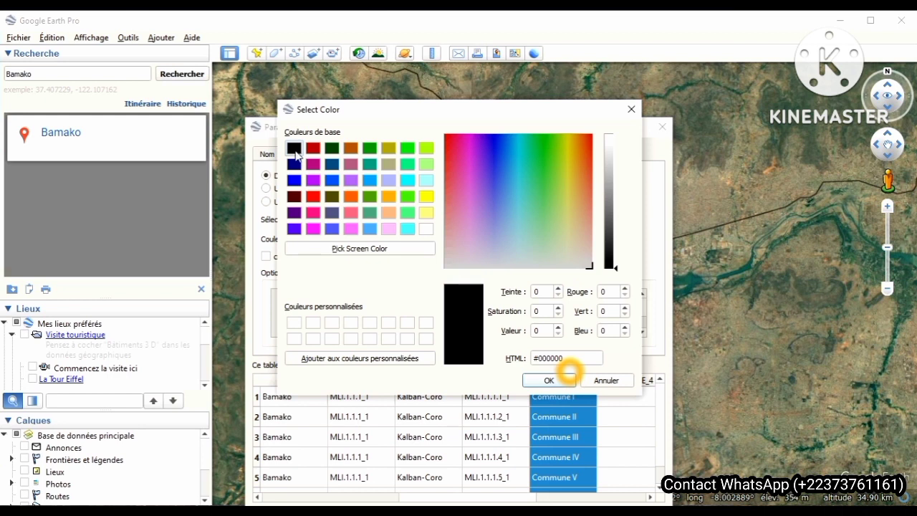
left_click(549, 380)
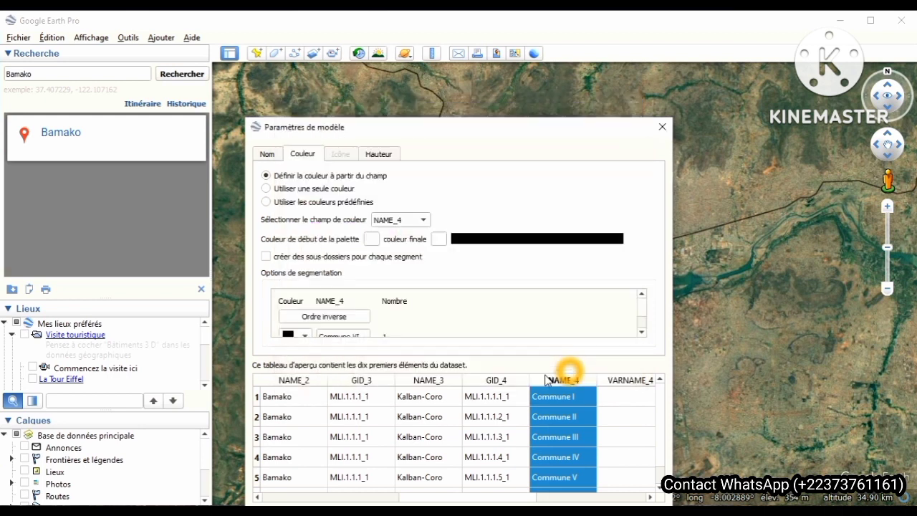
left_click(437, 240)
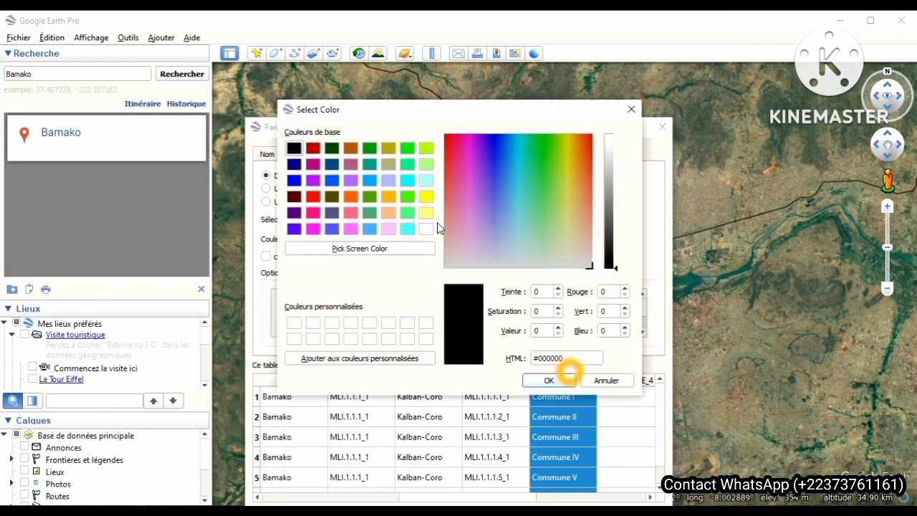
left_click(427, 148)
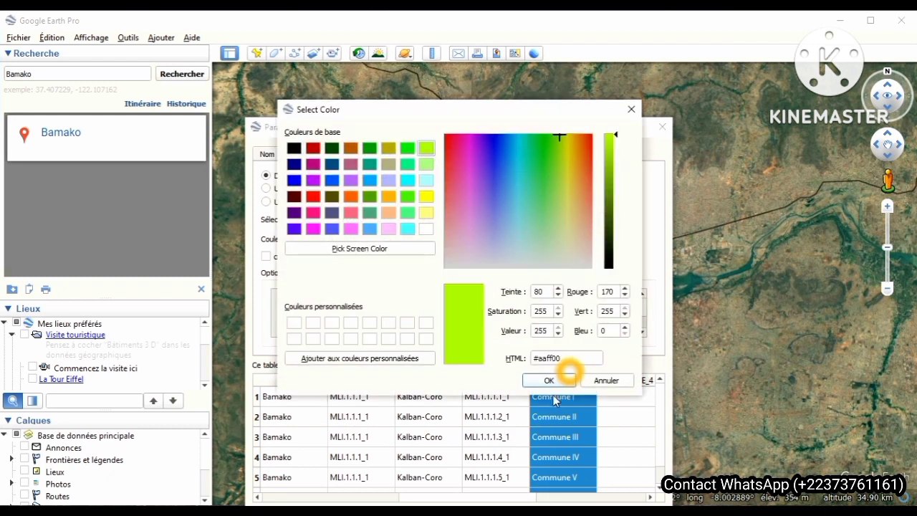
left_click(555, 382)
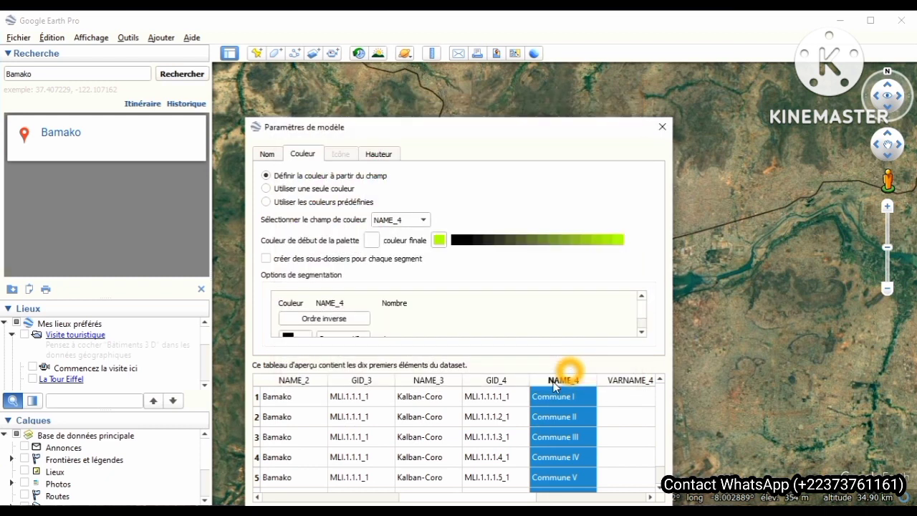
left_click_drag(522, 137, 513, 78)
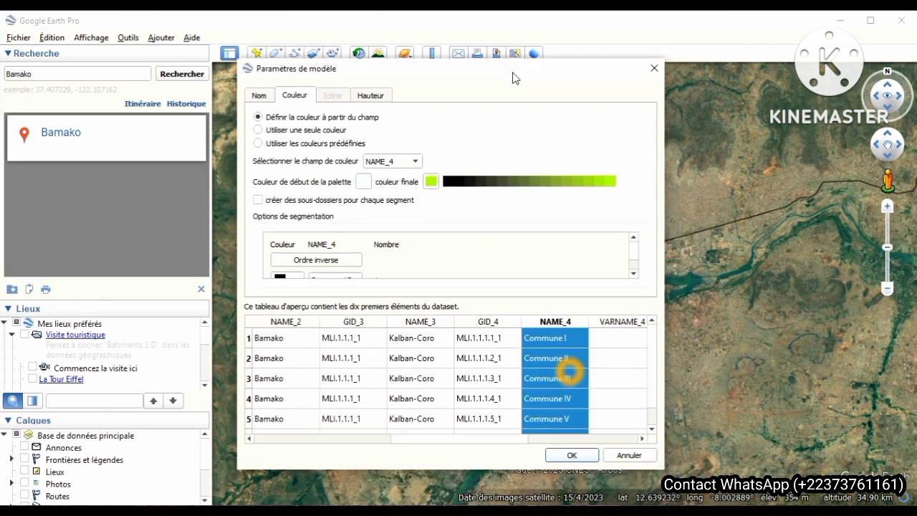
Accept the template settings and save the style template as Communes.kst, replacing the existing file
left_click(572, 455)
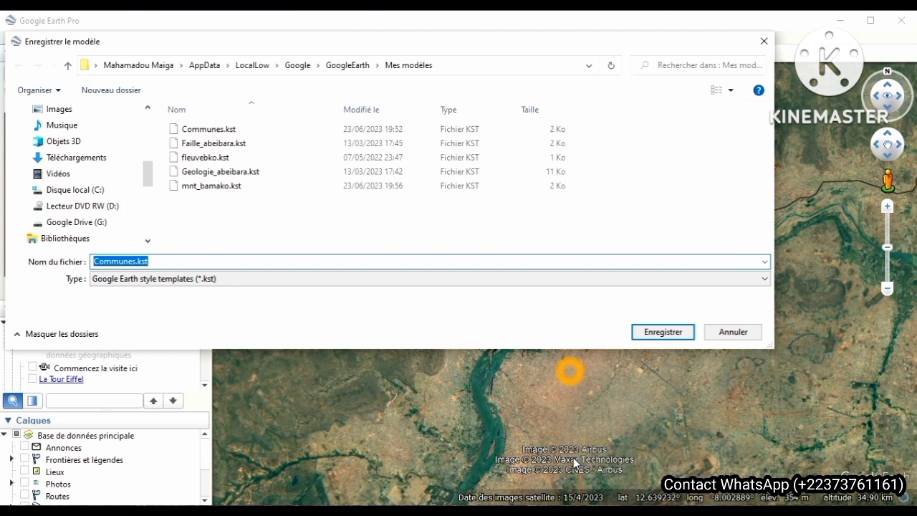
left_click(660, 333)
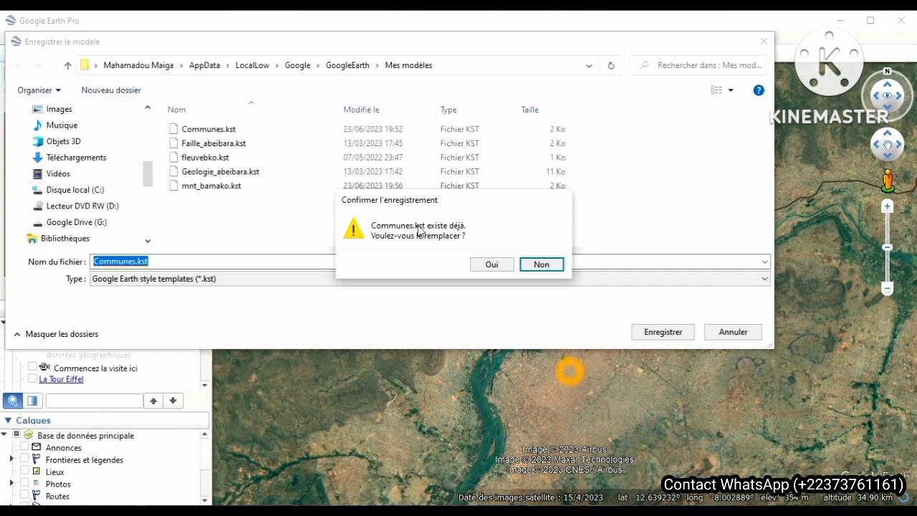
left_click(494, 266)
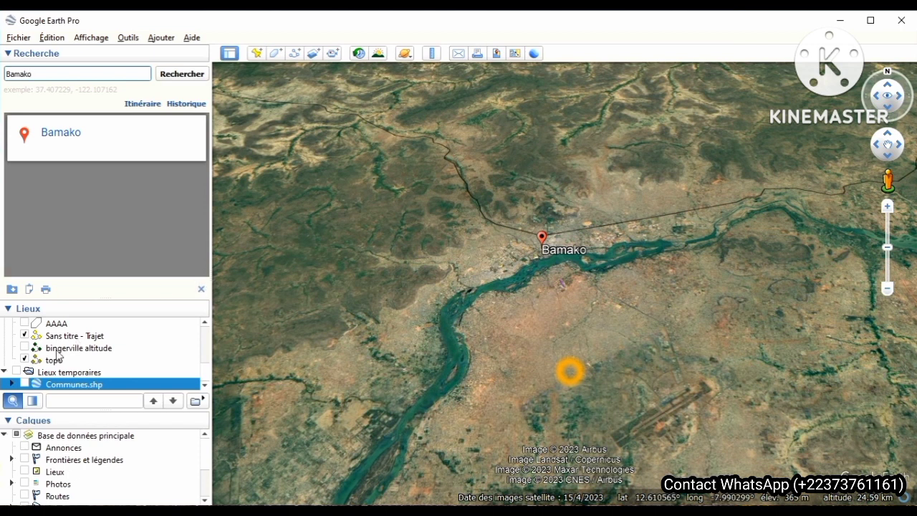
Display the Communes.shp layer to examine the coloured communes around Bamako, and hide it again
left_click(25, 387)
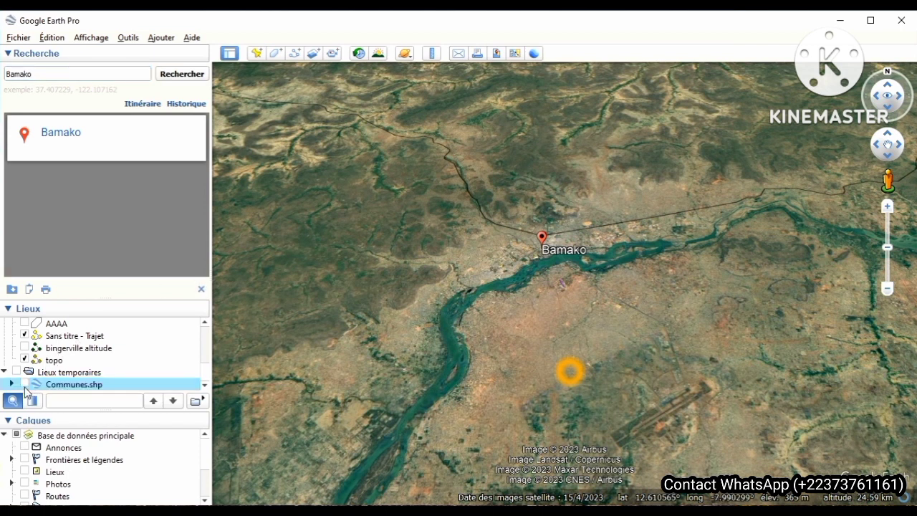
left_click(25, 385)
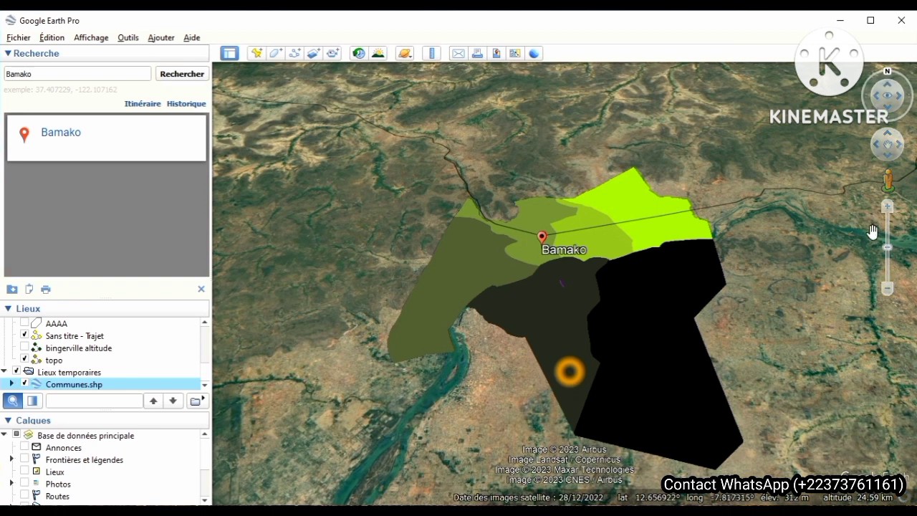
mouse_move(887, 247)
left_mouse_down()
mouse_move(888, 235)
mouse_move(887, 269)
mouse_move(886, 229)
mouse_move(887, 261)
left_mouse_up()
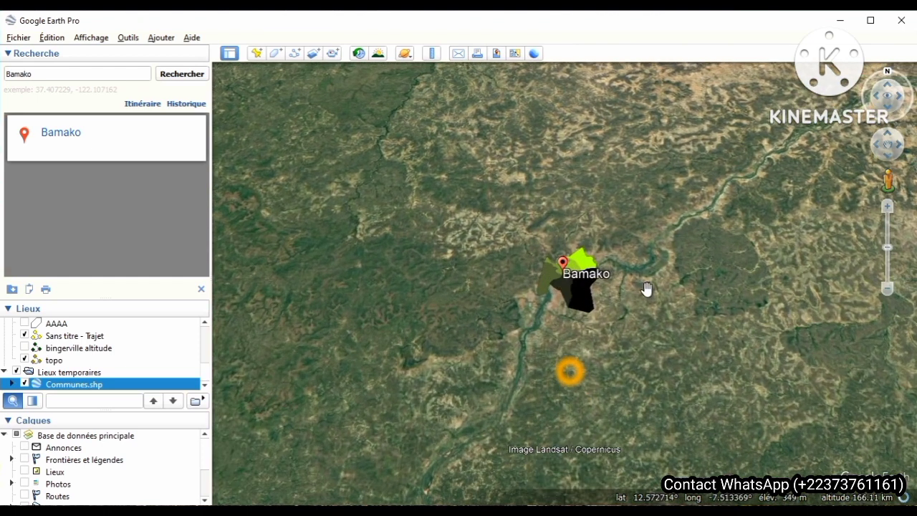
left_click_drag(647, 290, 647, 303)
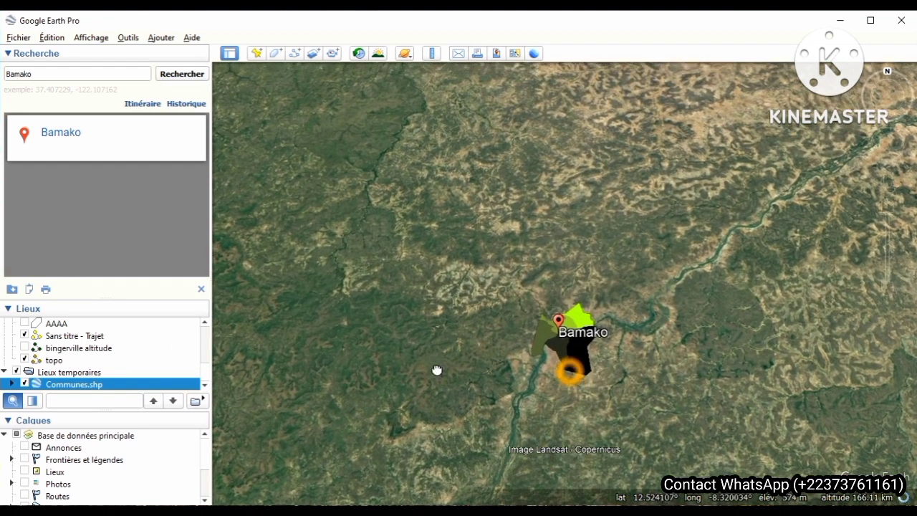
left_click_drag(436, 370, 426, 308)
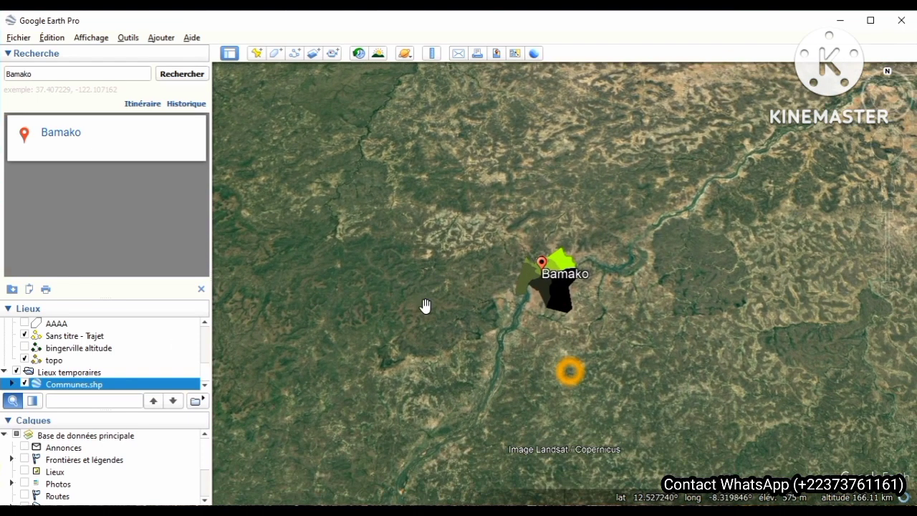
left_click(25, 384)
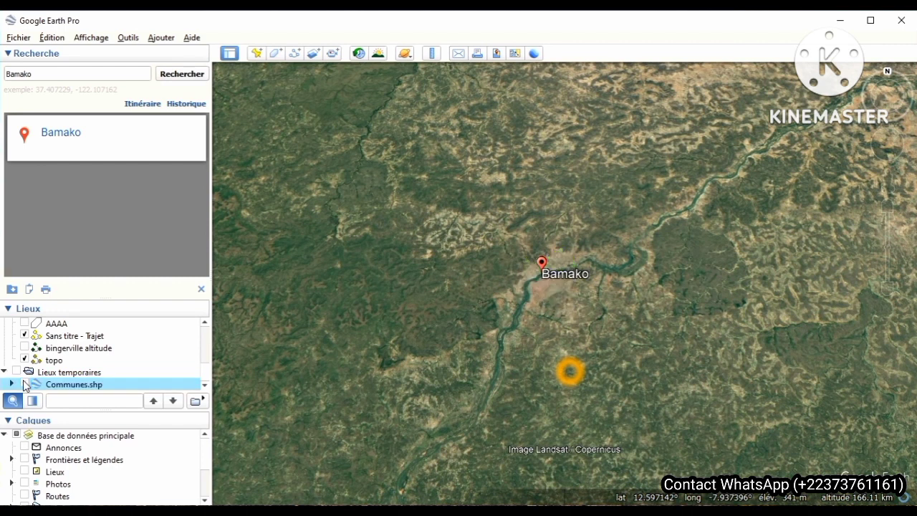
mouse_move(885, 288)
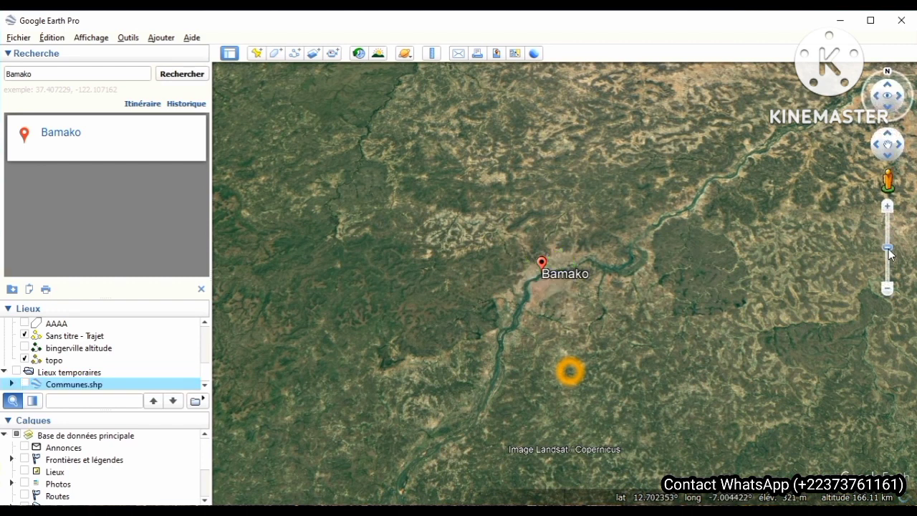
left_click_drag(888, 248, 887, 209)
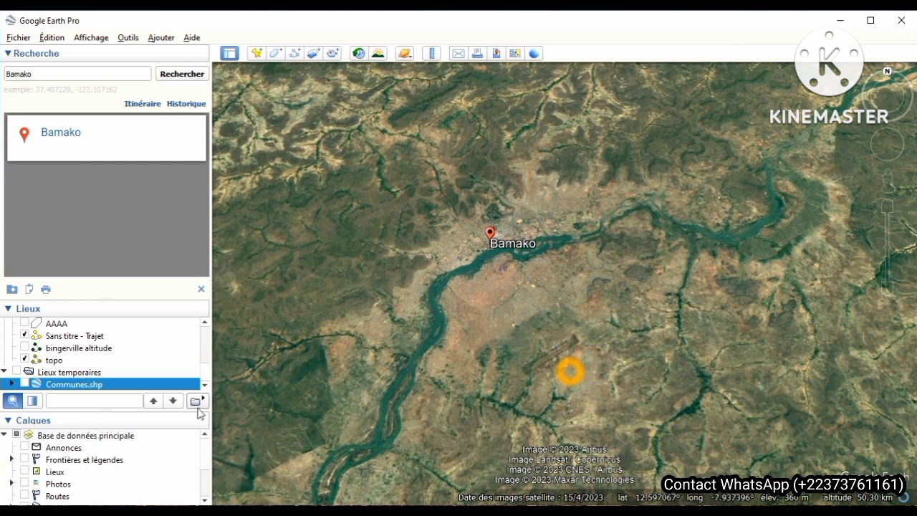
Turn on the Frontières et légendes layer to view boundaries and place names, and turn it off again
scroll(203, 443, "down", 2)
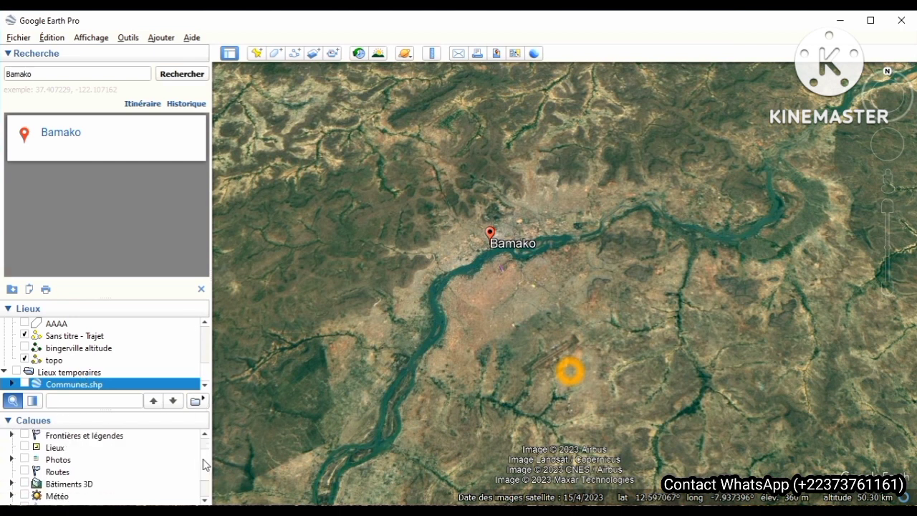
scroll(206, 451, "up", 2)
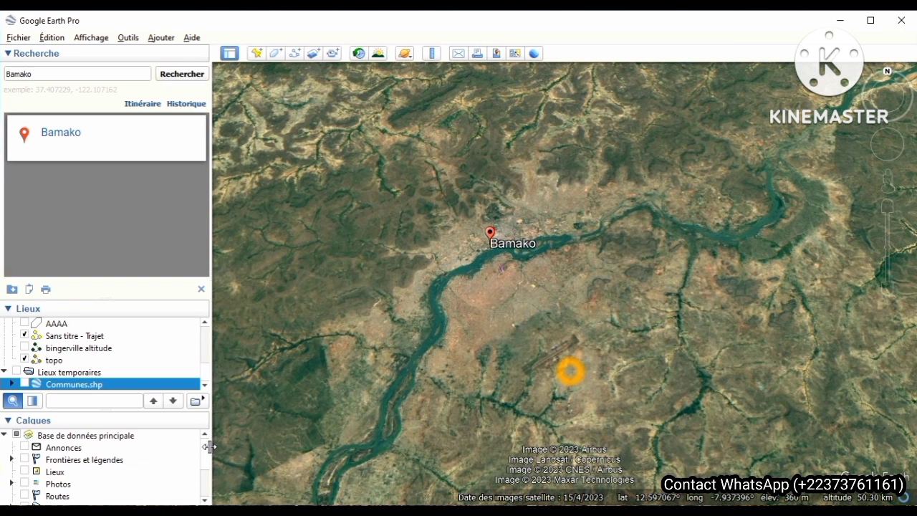
scroll(207, 458, "down", 3)
scroll(209, 469, "down", 2)
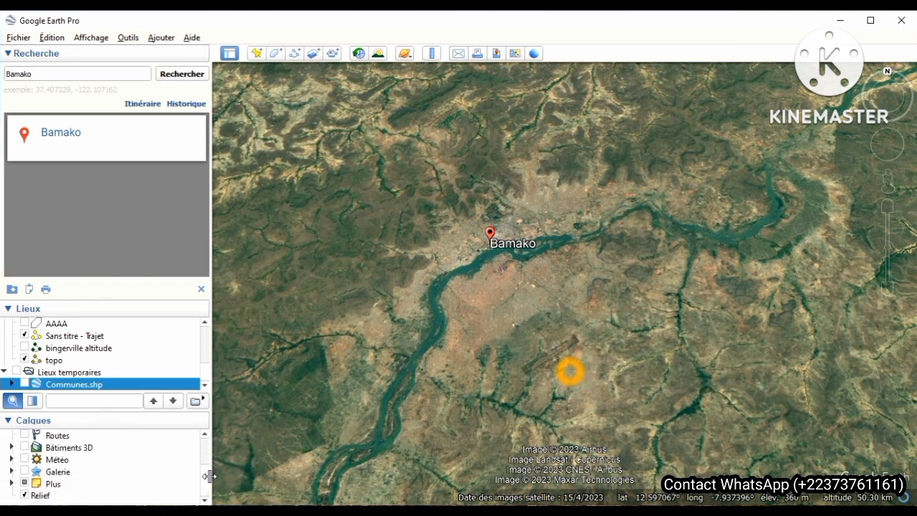
scroll(208, 462, "up", 4)
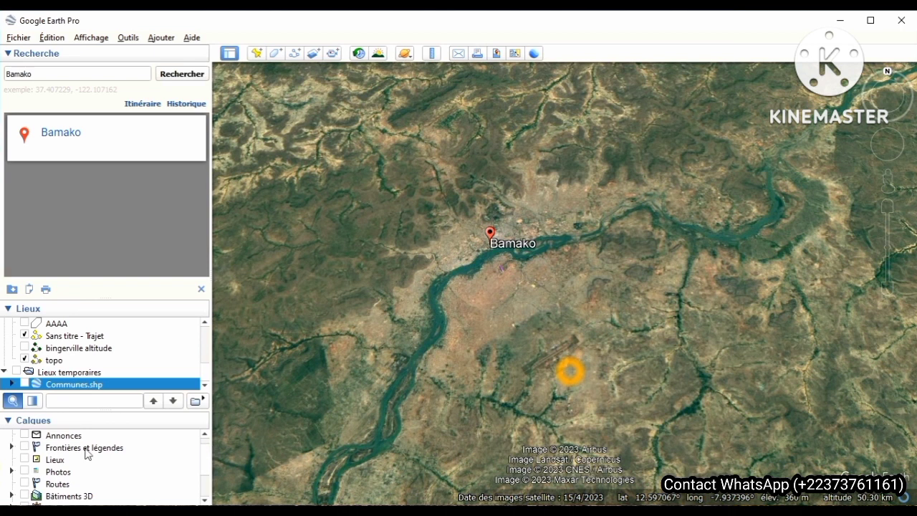
left_click(25, 447)
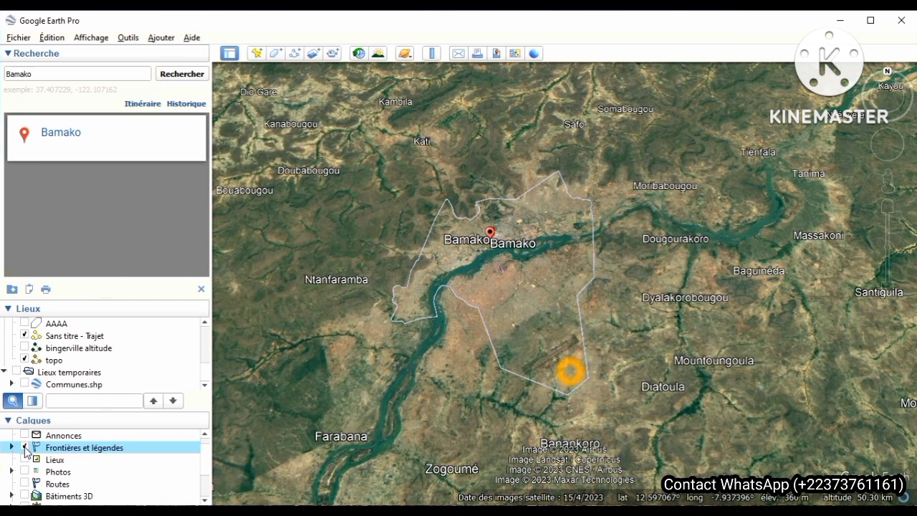
left_click(25, 448)
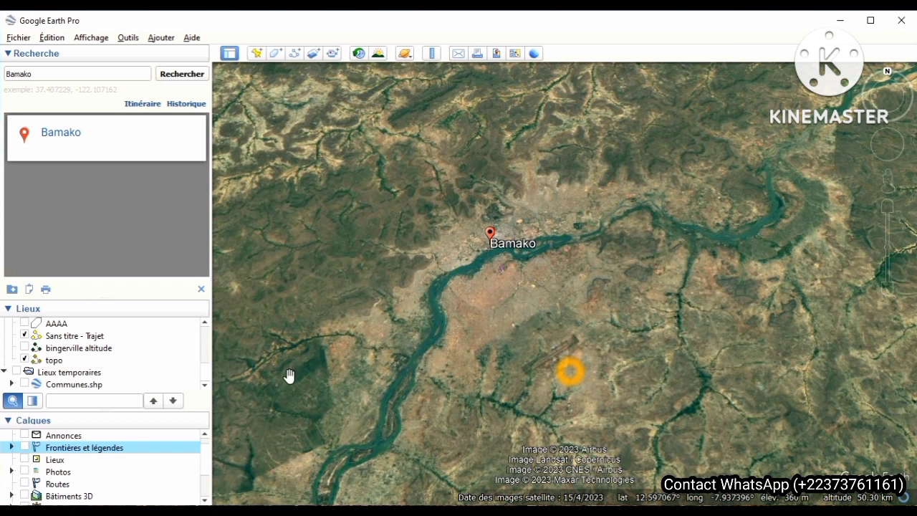
Start saving the current Bamako view as an image with its map layout elements
left_click_drag(449, 308, 473, 304)
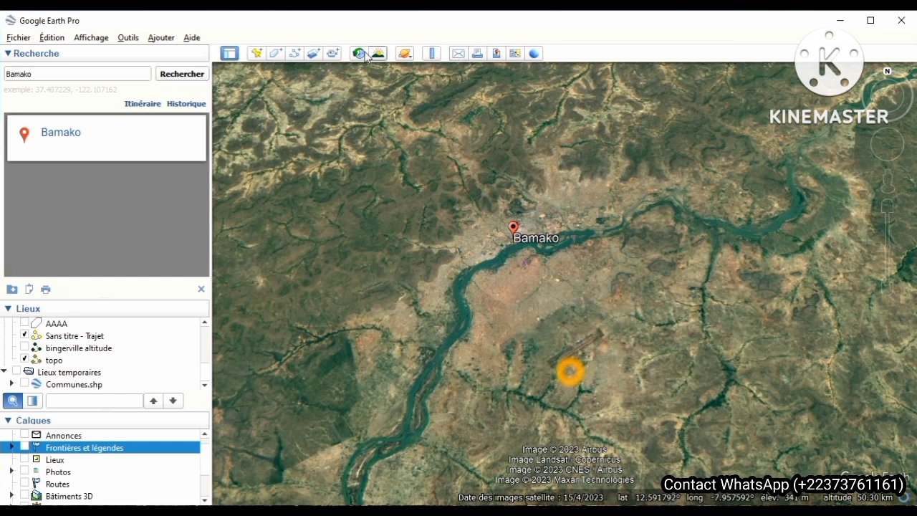
left_click(497, 56)
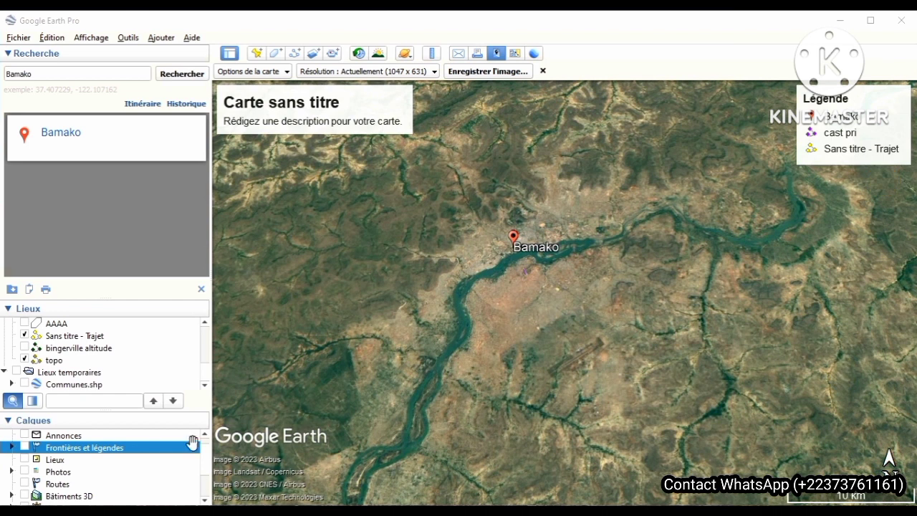
left_click(529, 417)
left_click(326, 208)
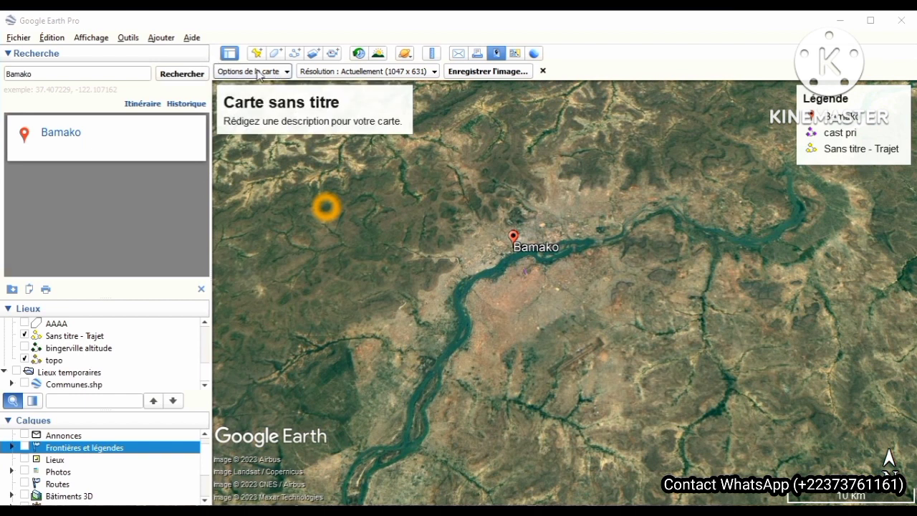
Hide the title and description, legend, scale and compass from the map layout
left_click(286, 72)
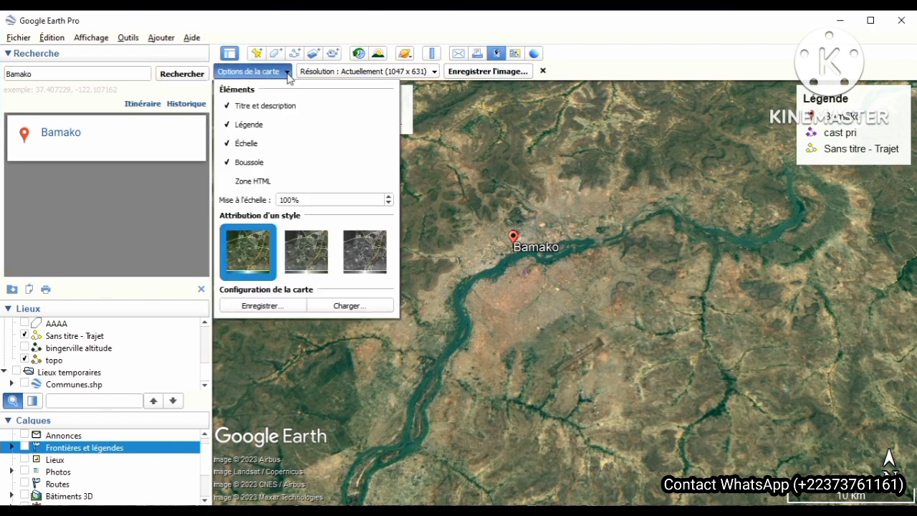
left_click(270, 106)
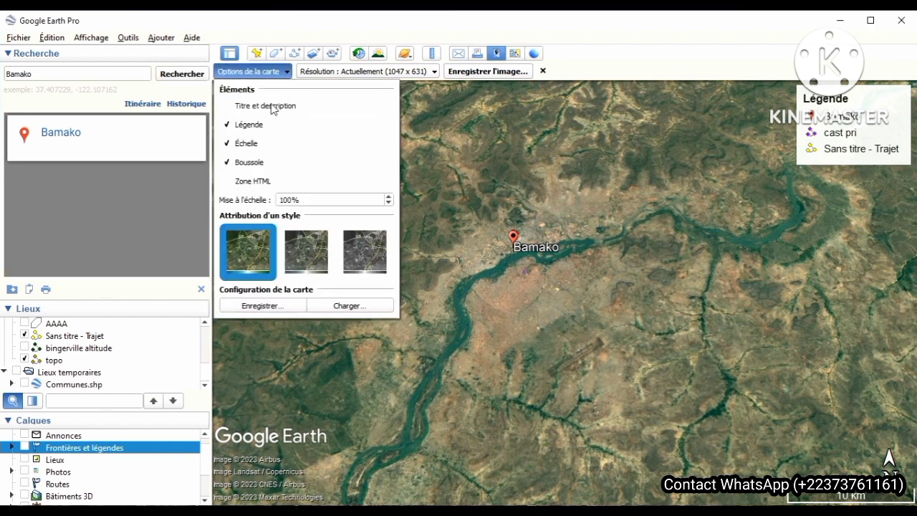
left_click(258, 127)
left_click(255, 146)
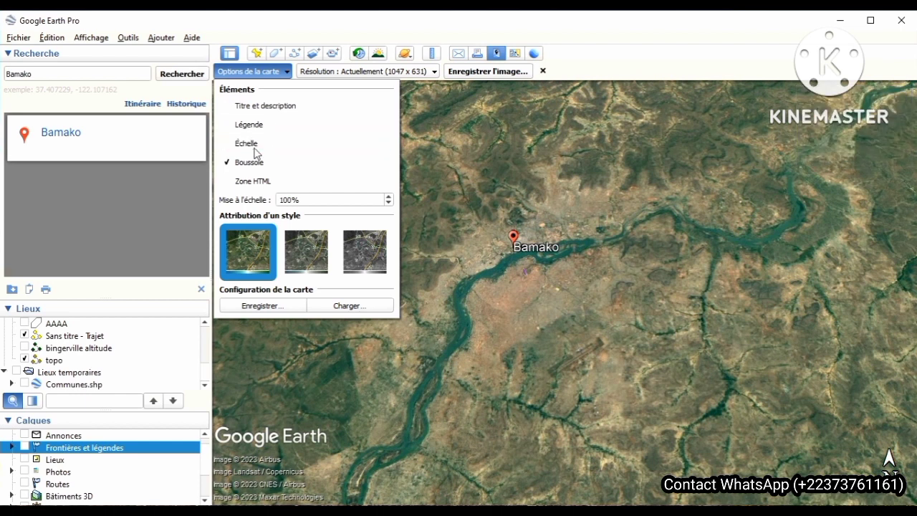
left_click(252, 167)
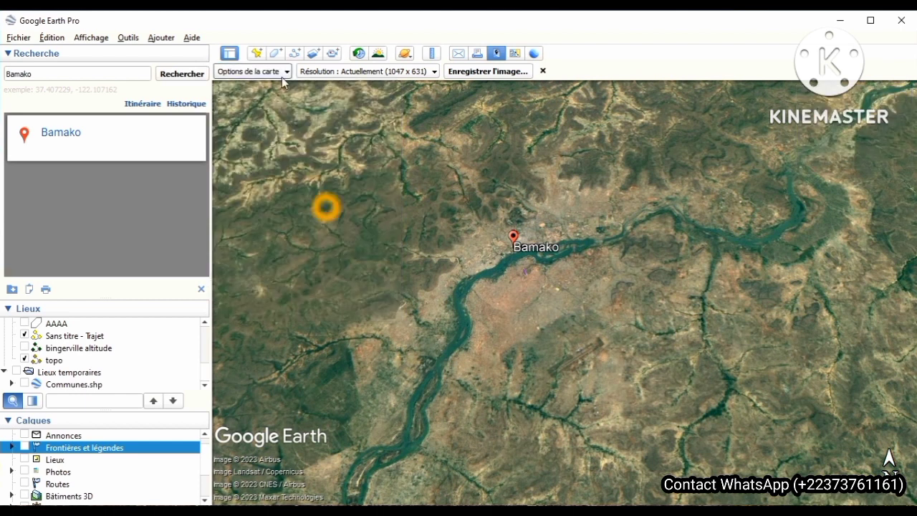
left_click(256, 72)
left_click(255, 166)
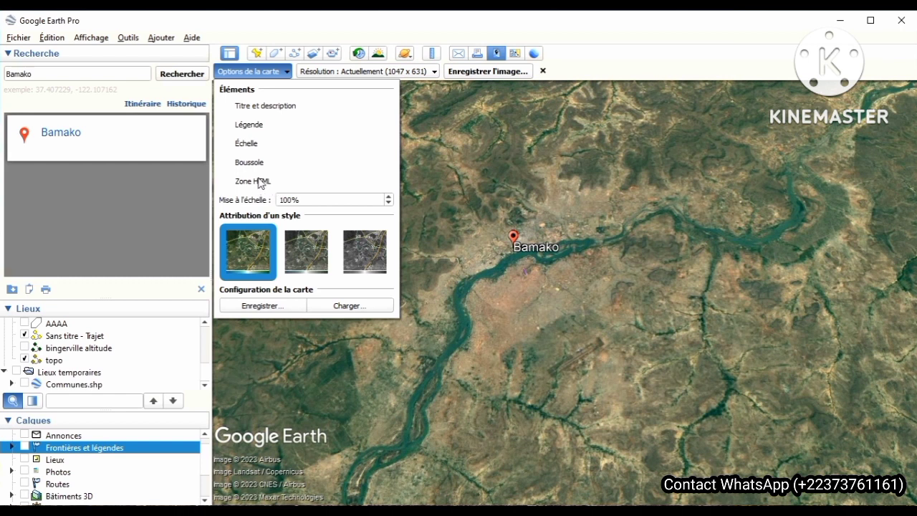
Add the HTML zone to the map layout, move it over Bamako and open its code for editing
left_click(251, 185)
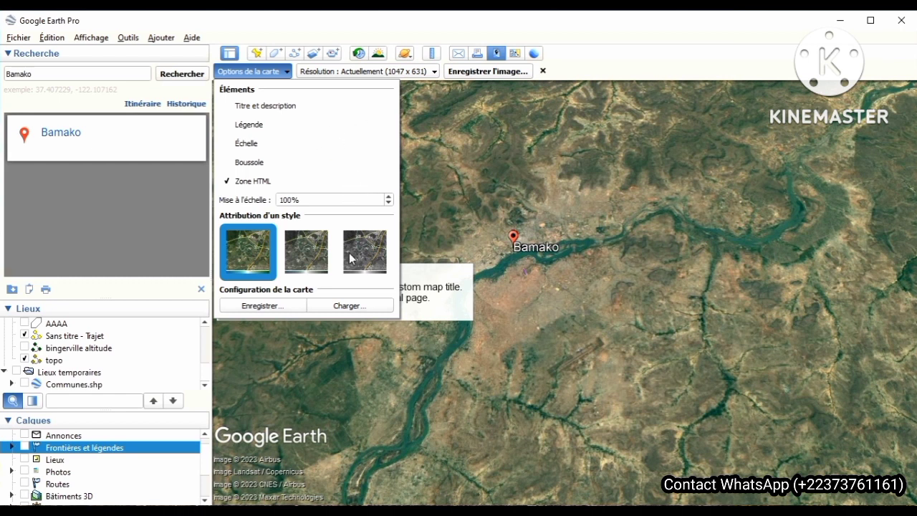
left_click_drag(437, 296, 567, 255)
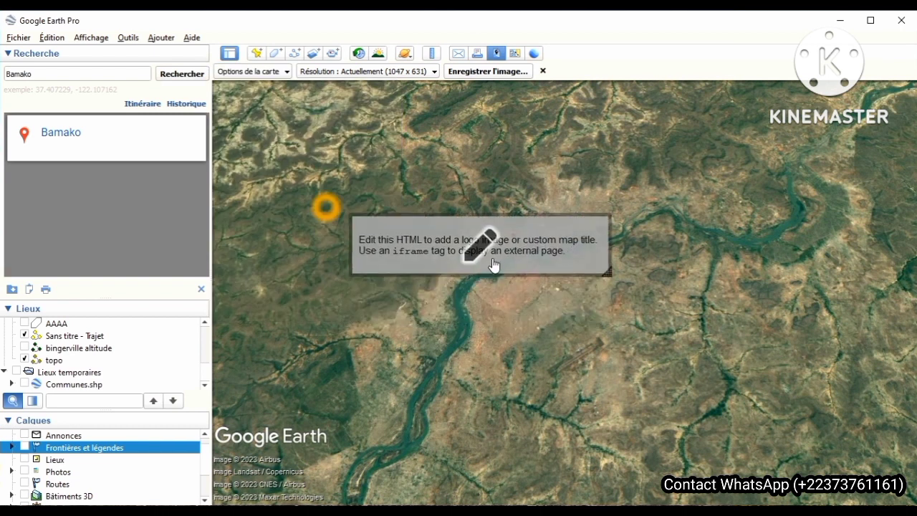
left_click(566, 252)
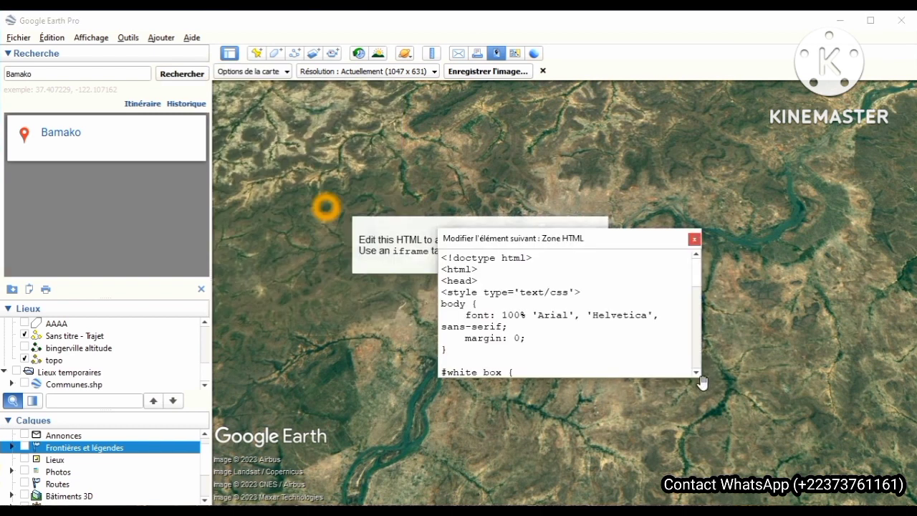
Enlarge the HTML zone's editor, look through and select all its code, and close the editor
left_click_drag(703, 383, 854, 450)
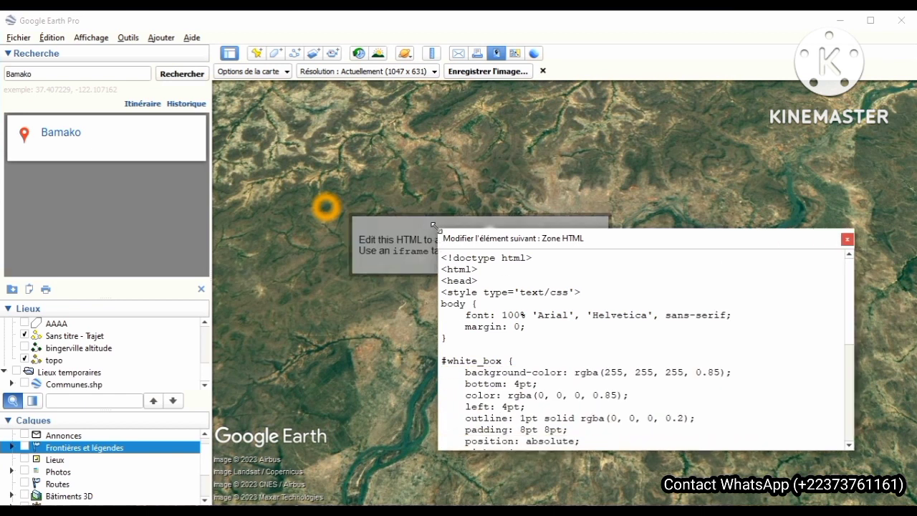
left_click_drag(436, 227, 225, 90)
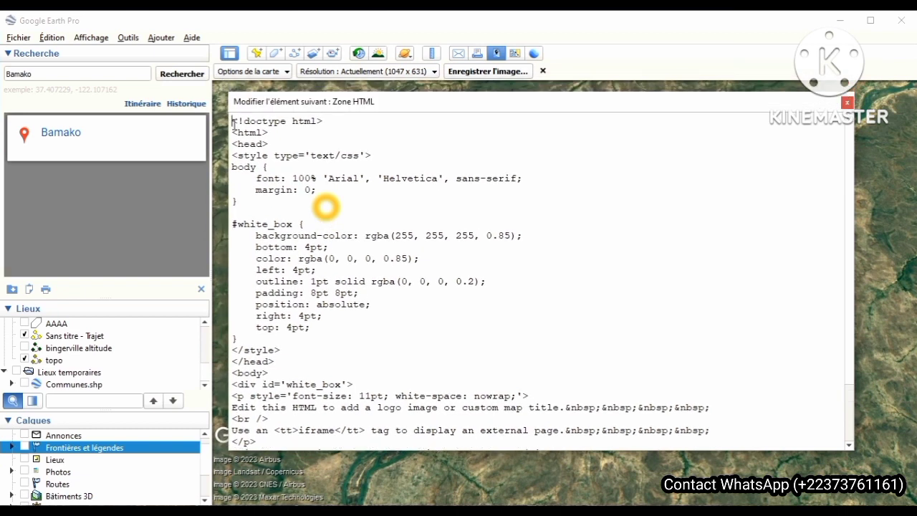
left_click_drag(233, 121, 315, 444)
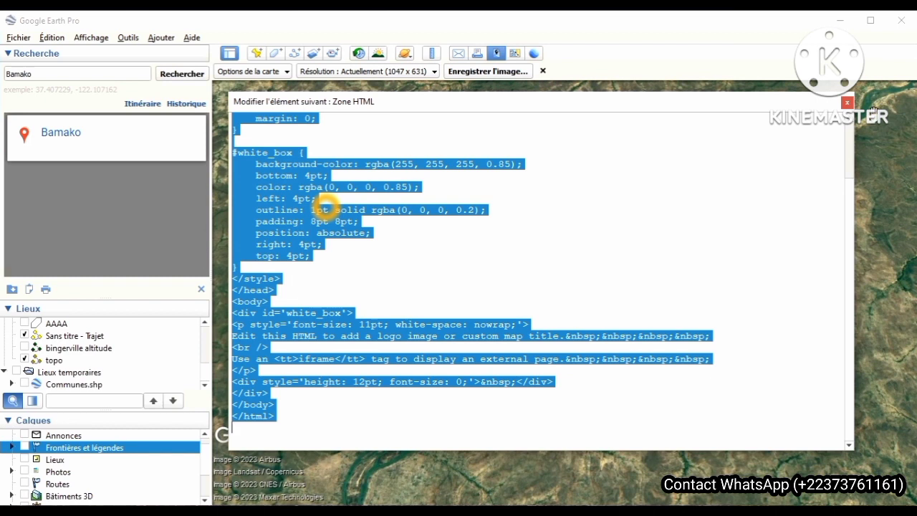
left_click(846, 103)
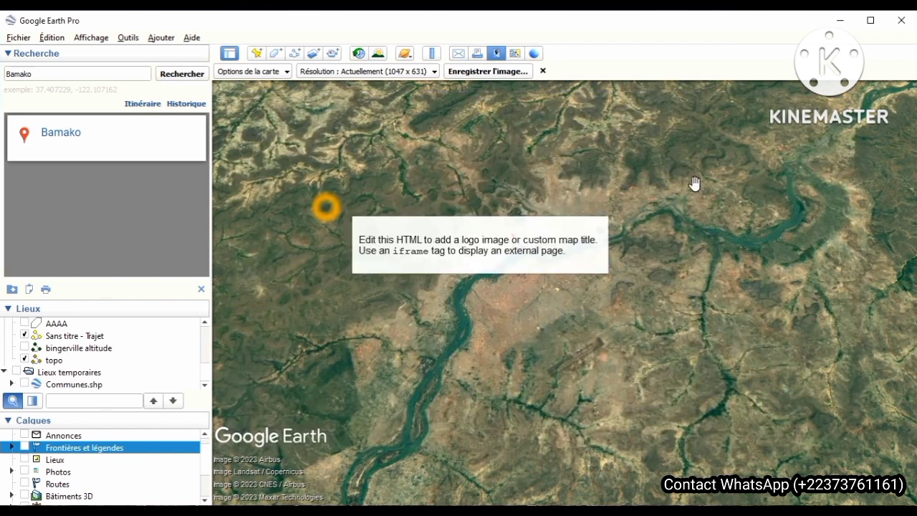
Remove the HTML zone from the map layout and choose the second map style
left_click(288, 73)
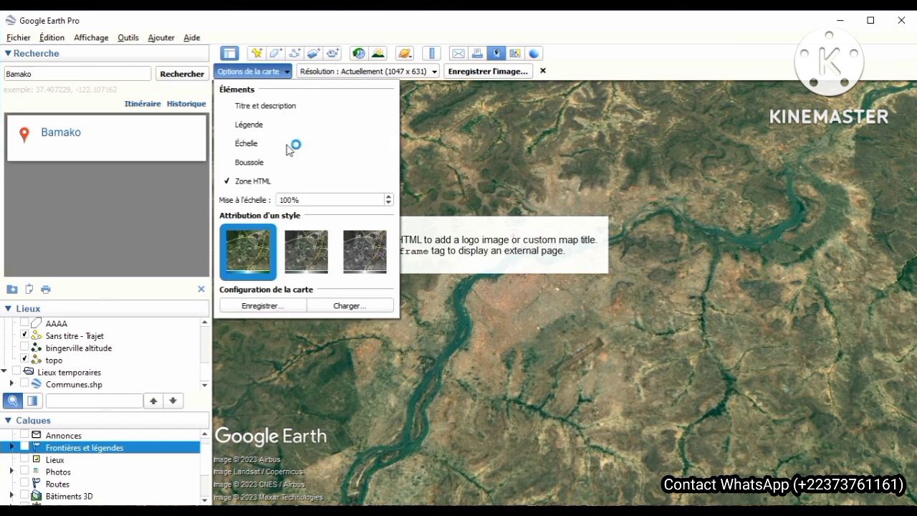
left_click(254, 184)
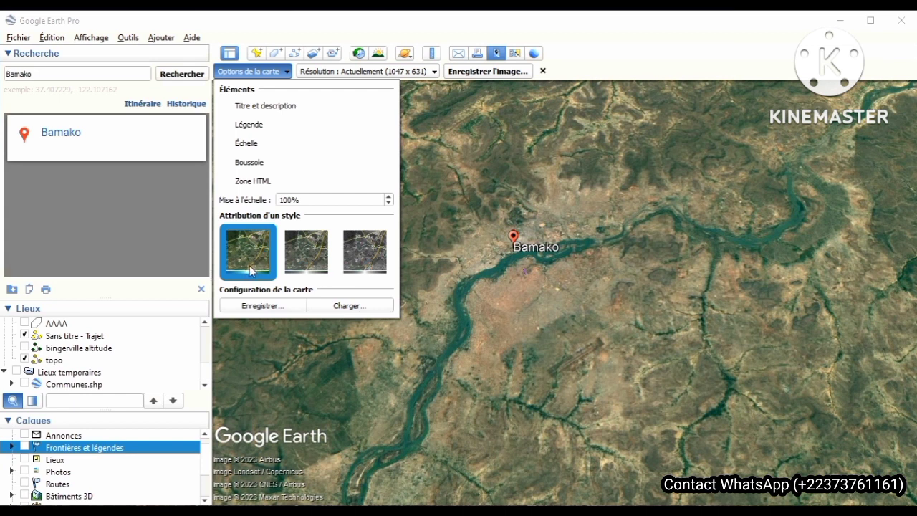
left_click(299, 260)
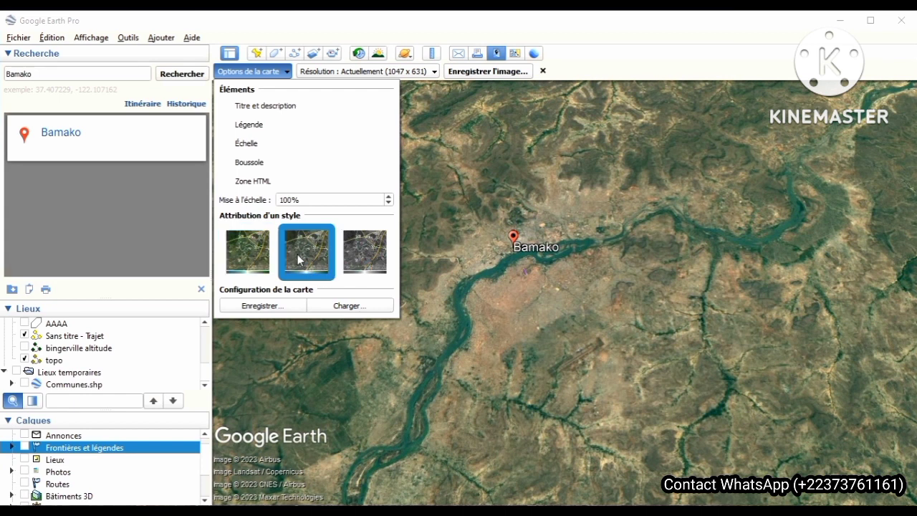
Try the other styles on the map layout and apply the first, full-colour style
left_click(367, 263)
left_click(313, 264)
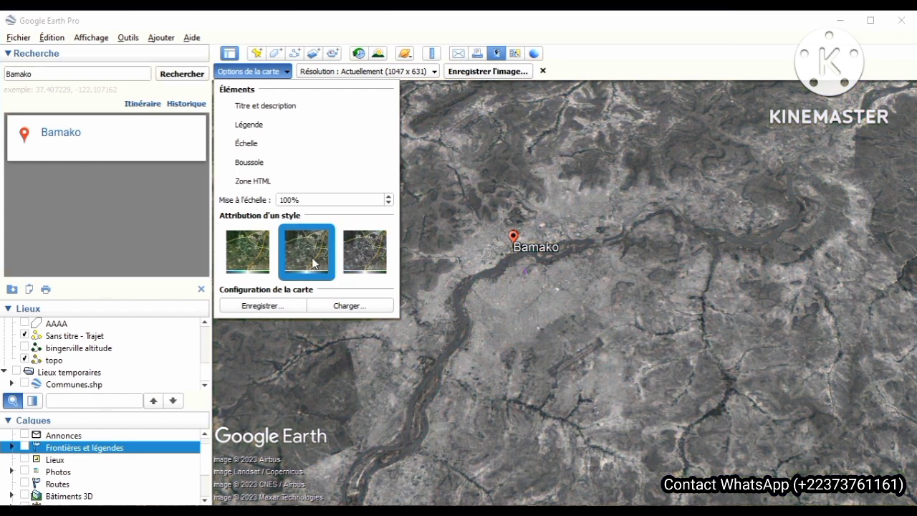
left_click(259, 261)
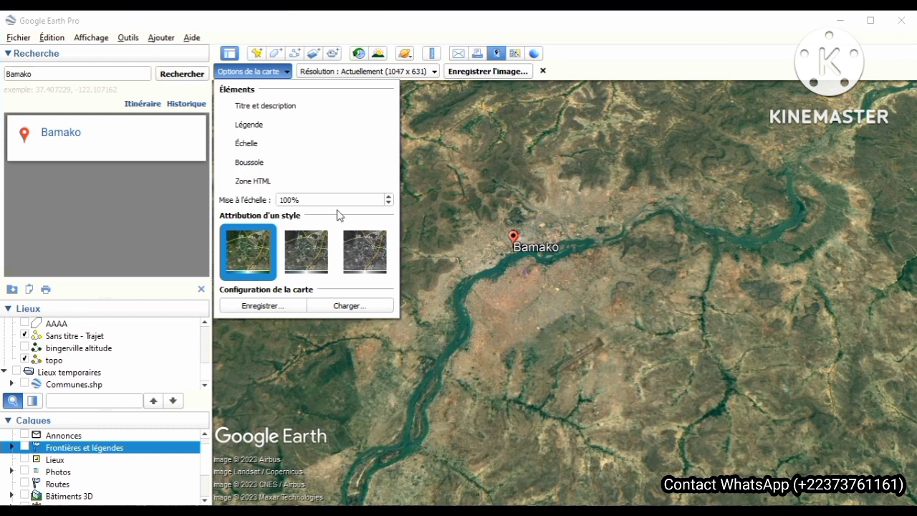
Lower the scaling (Mise à l'échelle) of the map layout elements to its minimum
left_click(388, 203)
left_click(389, 198)
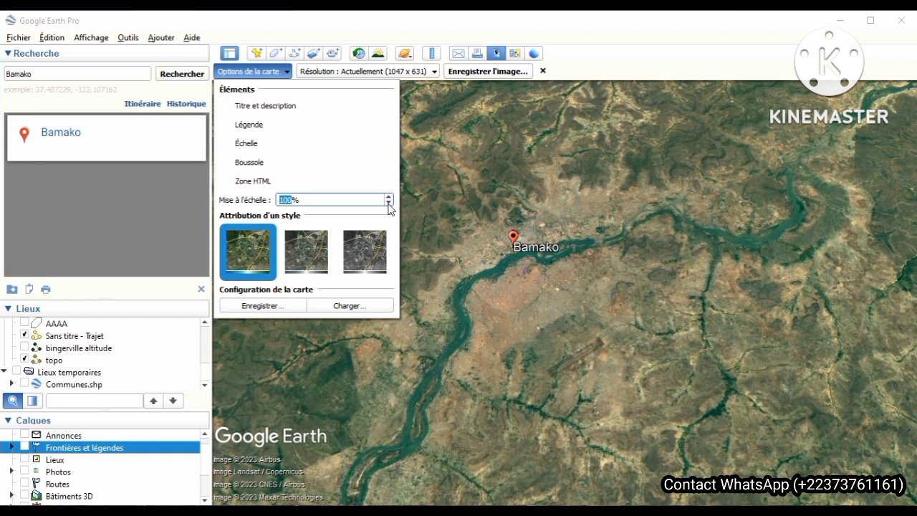
left_click(388, 204)
left_click(389, 203)
left_click(388, 204)
left_click(389, 204)
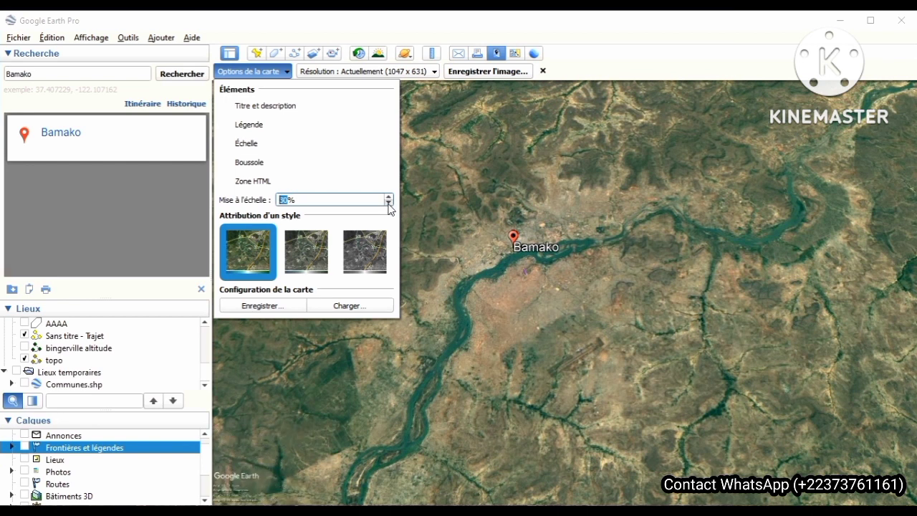
left_click(388, 203)
left_click(389, 203)
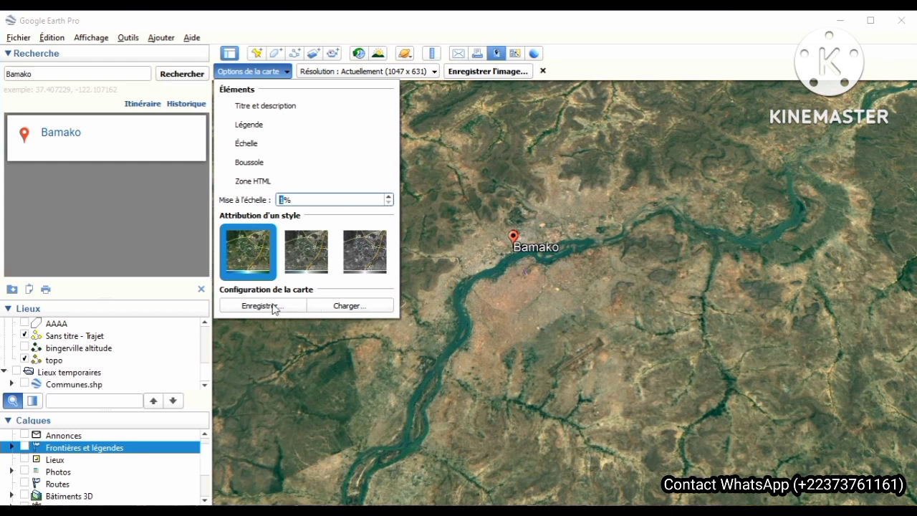
Set the image resolution to Qualité maximale (8192 x 4937) and start saving the map image
left_click(379, 72)
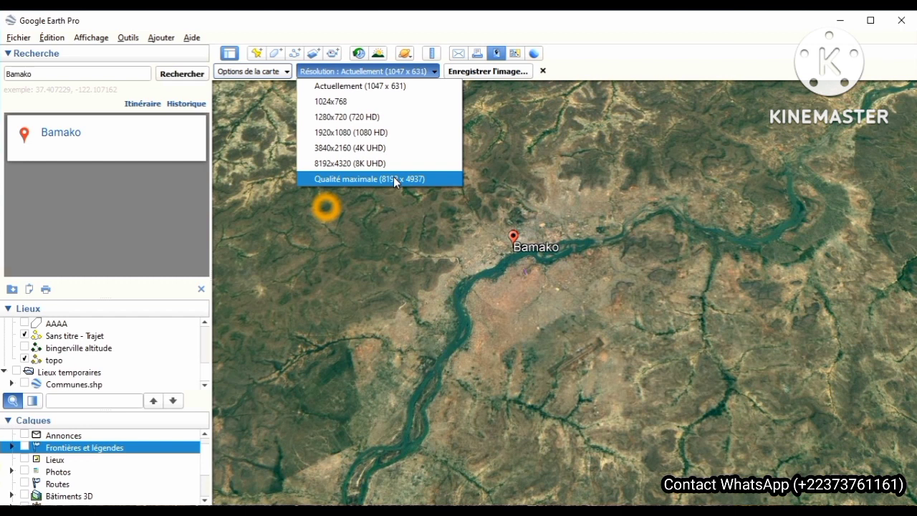
left_click(344, 179)
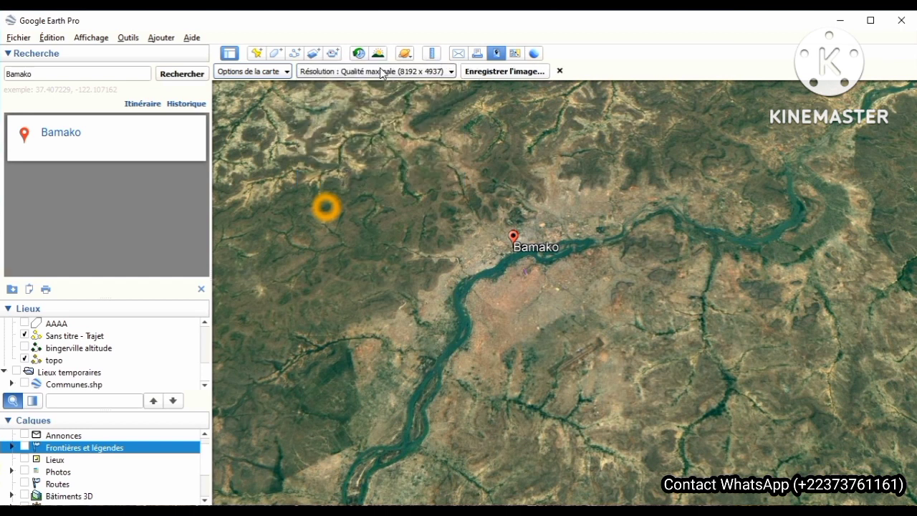
left_click(496, 70)
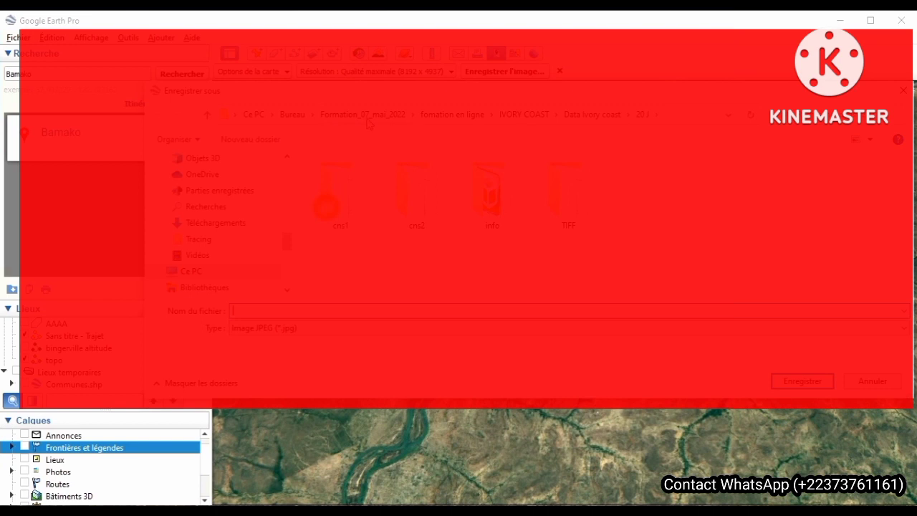
Save the map as the JPEG image image_bko in the inondation folder under Formation_07_mai_2022 > Données
left_click(364, 117)
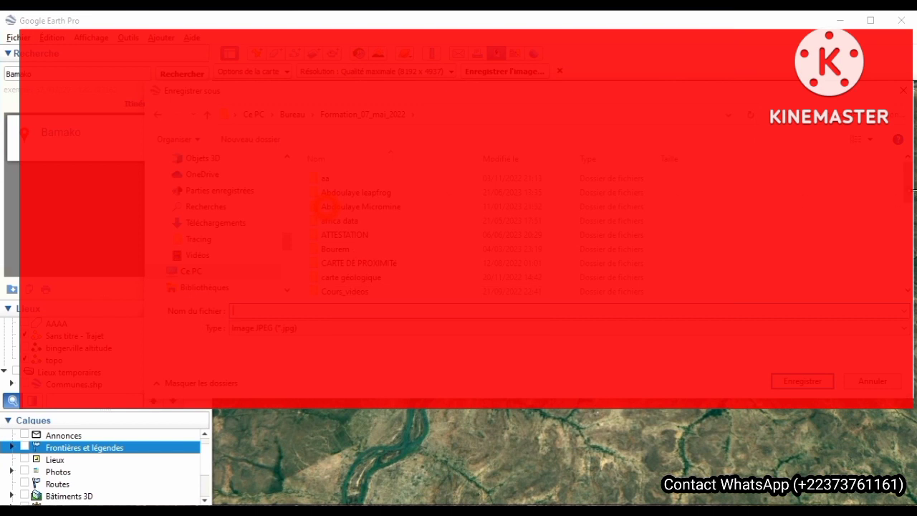
left_click_drag(910, 187, 910, 206)
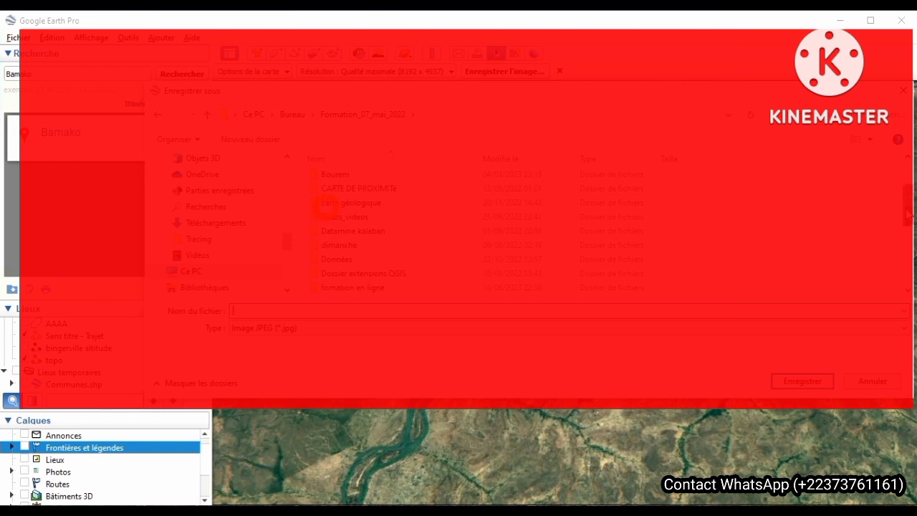
double_click(388, 263)
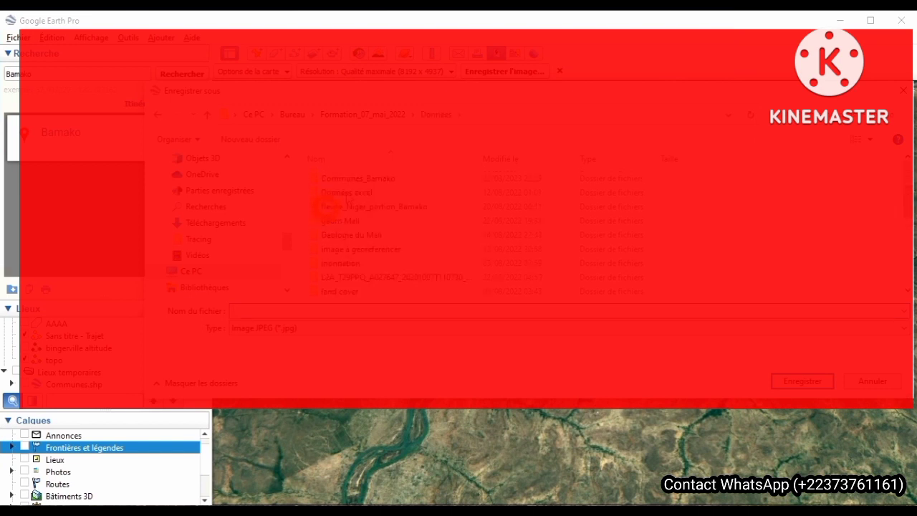
double_click(339, 265)
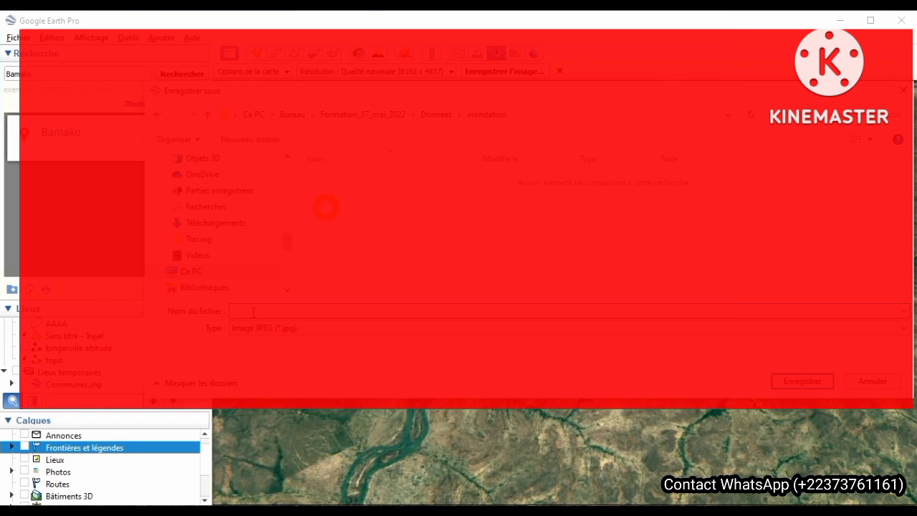
type("image_bko")
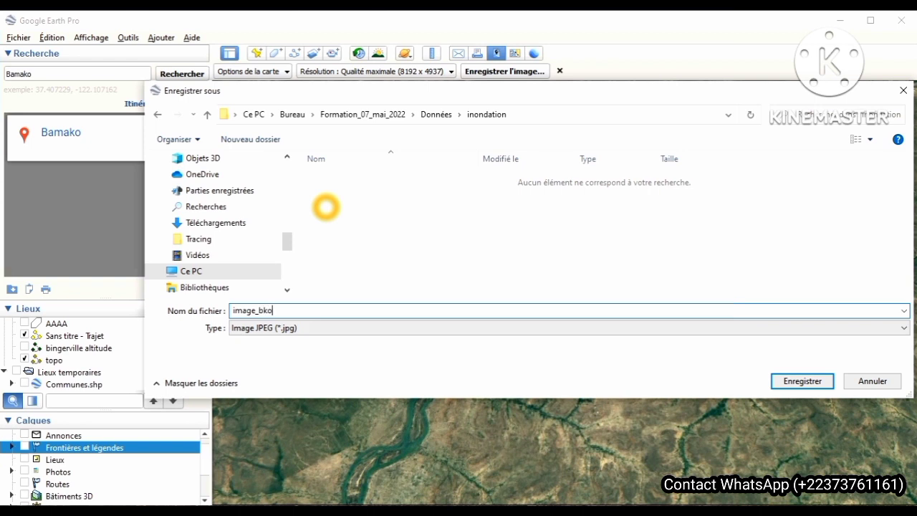
left_click(791, 384)
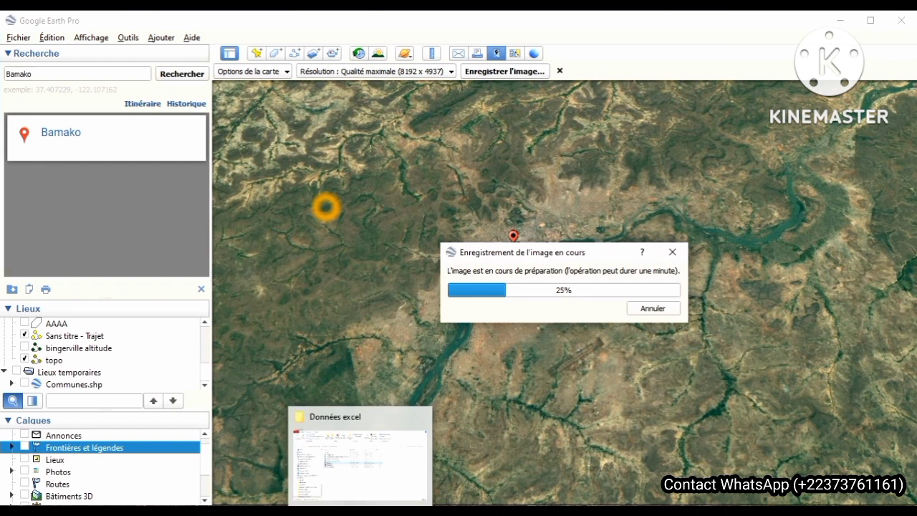
Switch to File Explorer and locate the exported image_bko.jpg in the Données > inondation folder
left_click(375, 487)
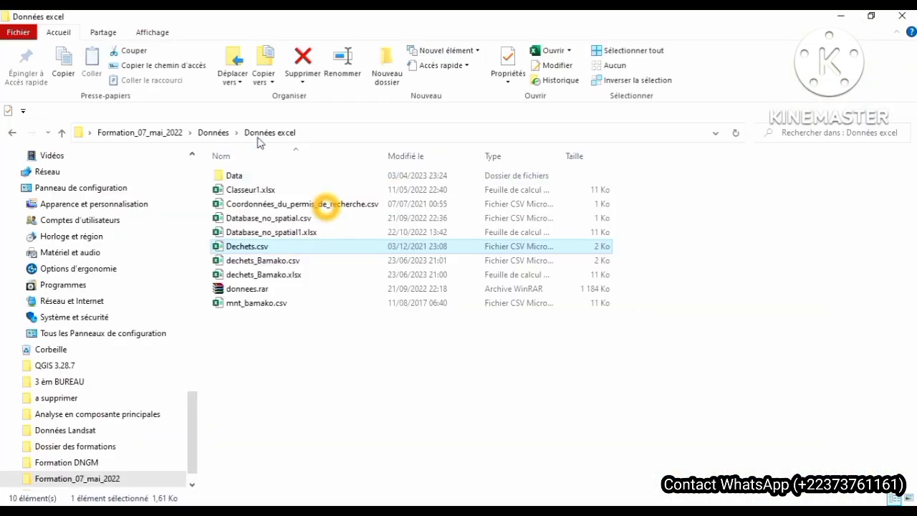
left_click(217, 133)
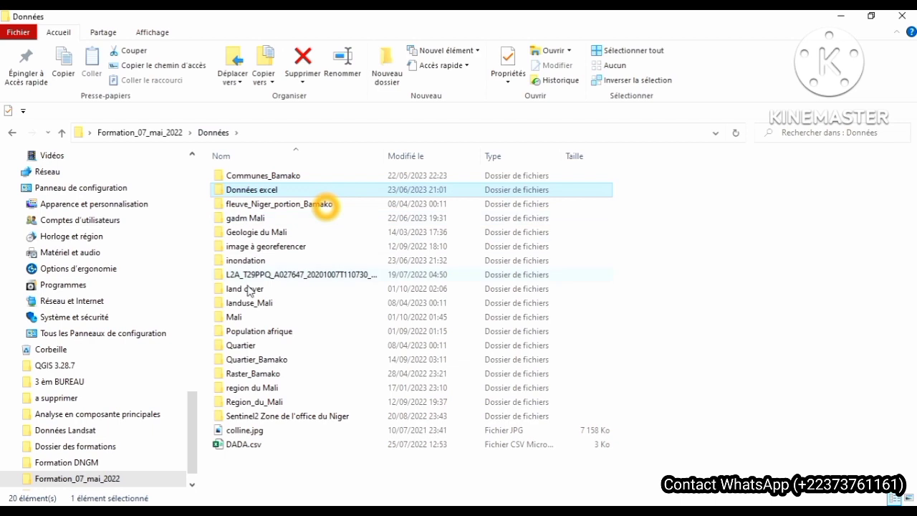
left_click(245, 264)
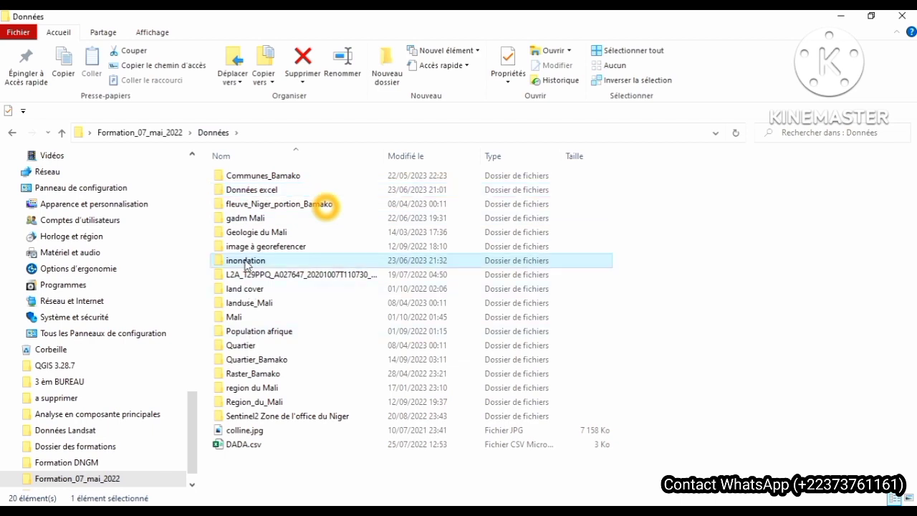
double_click(245, 263)
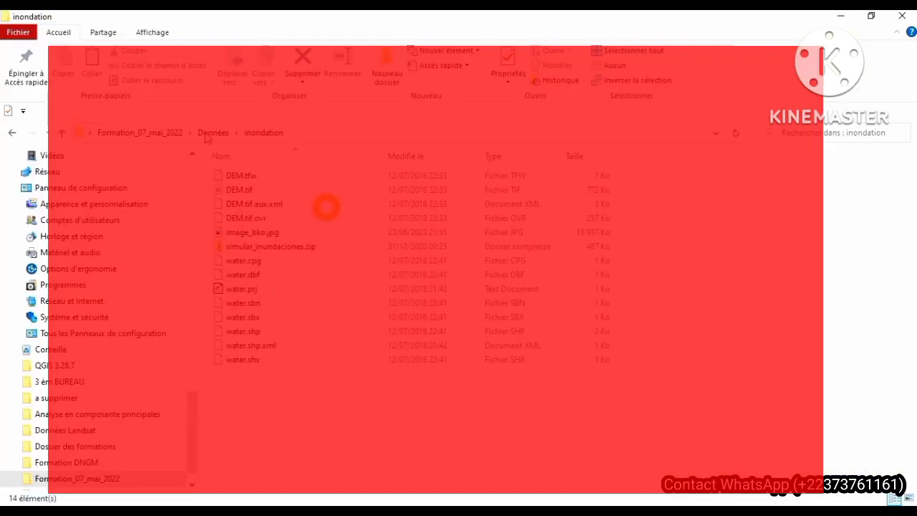
left_click(219, 134)
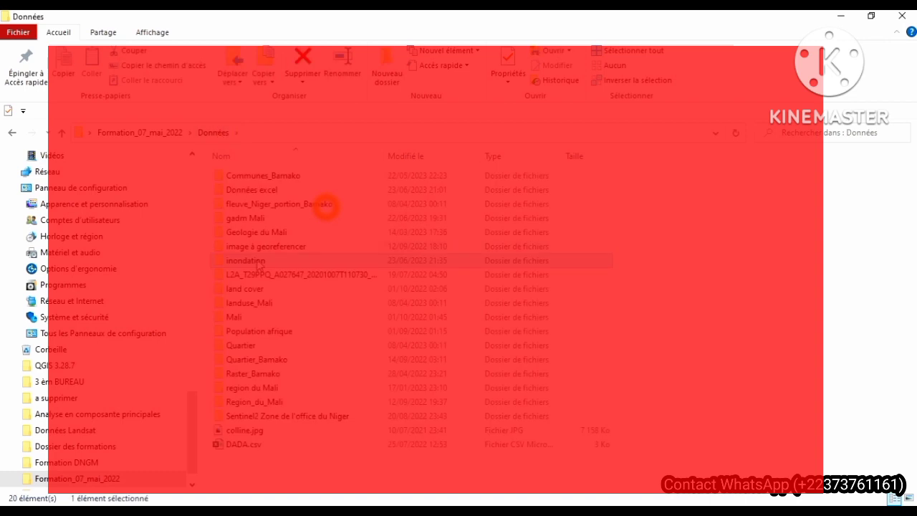
double_click(260, 262)
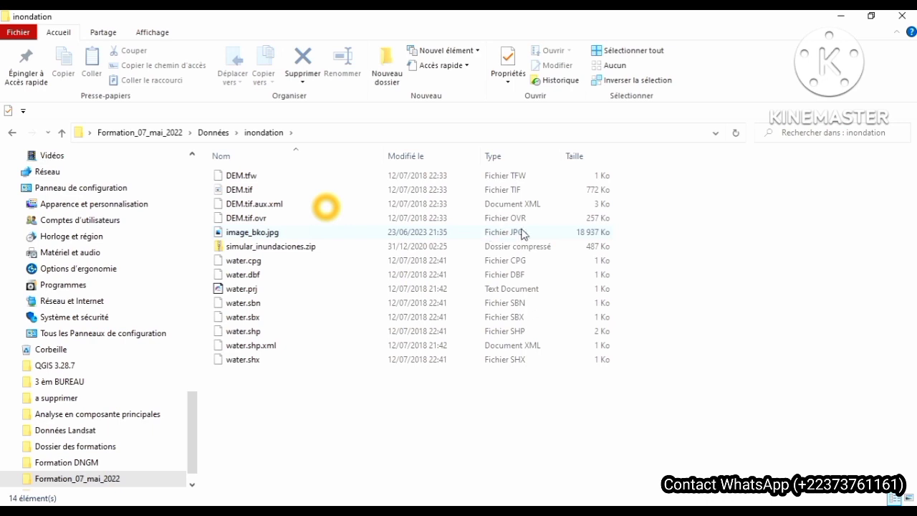
left_click(509, 232)
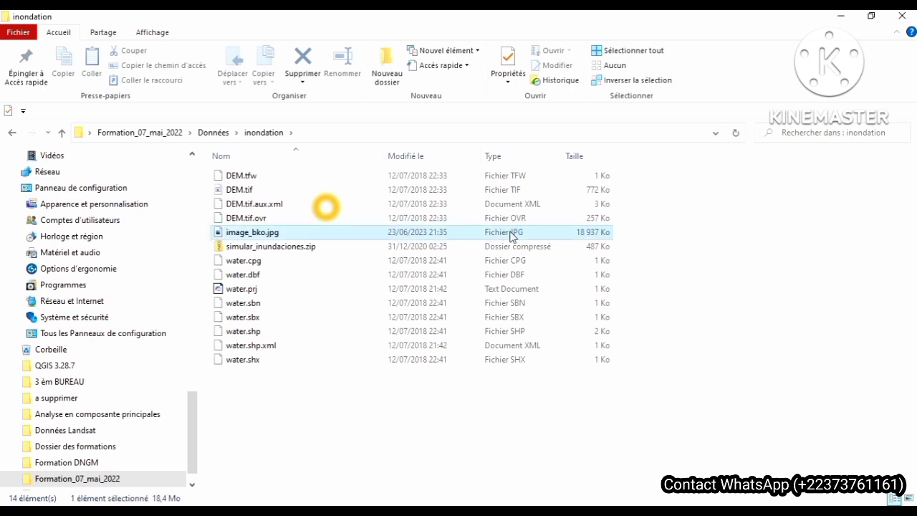
left_click(511, 235)
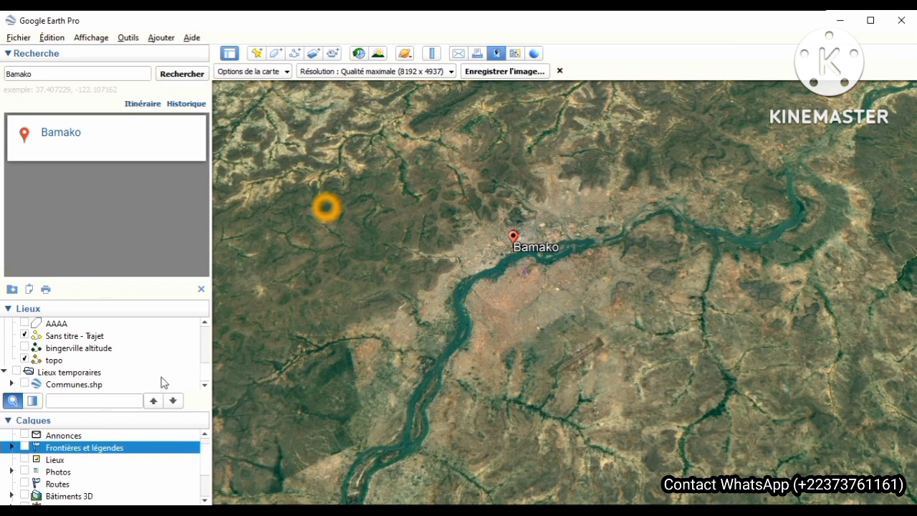
Turn on the Frontières et légendes, Lieux, Photos and Routes layers in Google Earth Pro
left_click(24, 447)
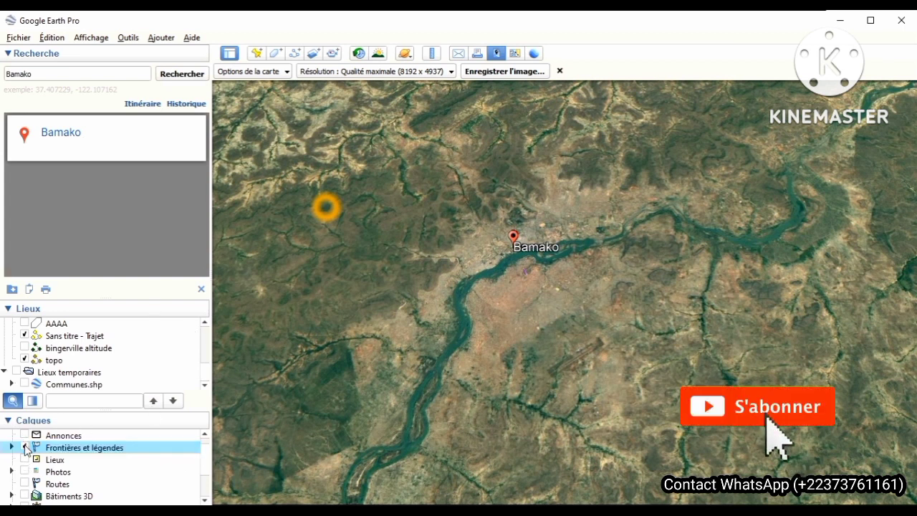
left_click(24, 460)
left_click(24, 472)
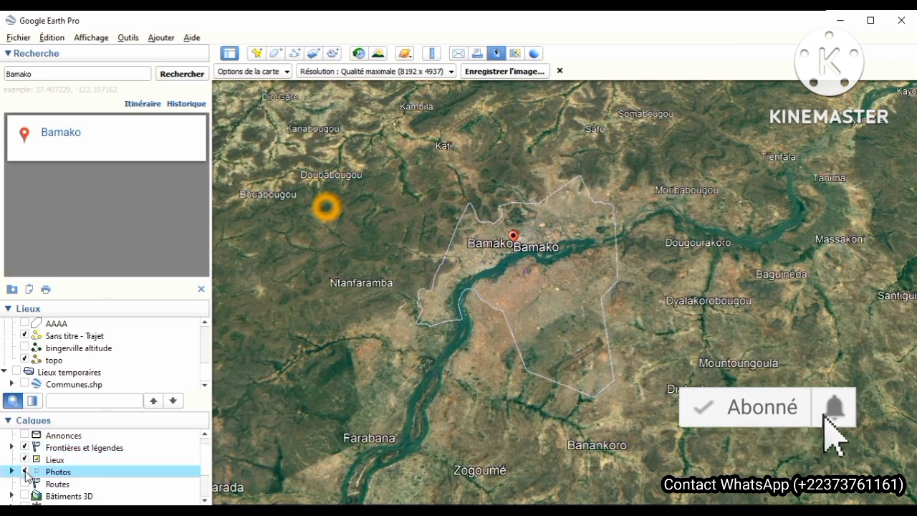
left_click(25, 484)
left_click(24, 496)
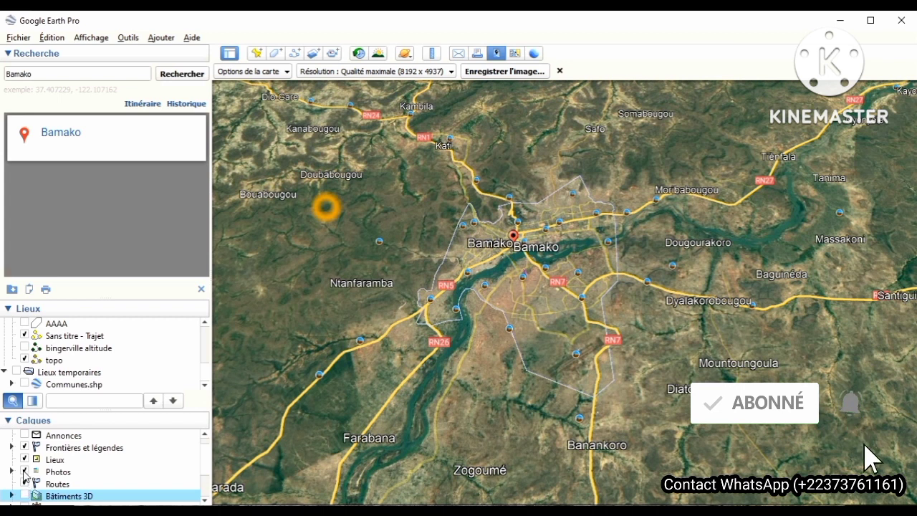
Turn off the Photos, Lieux and Frontières et légendes layers
left_click(25, 471)
left_click(24, 471)
left_click(24, 459)
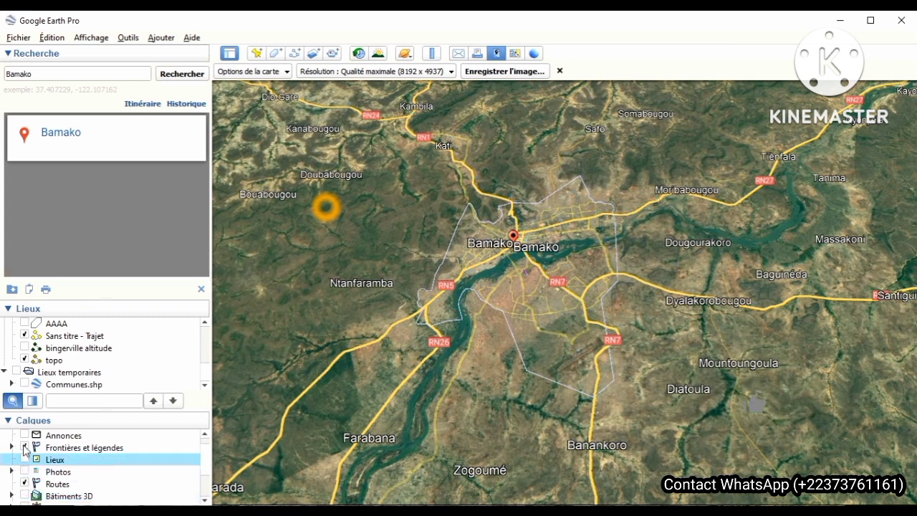
left_click(24, 448)
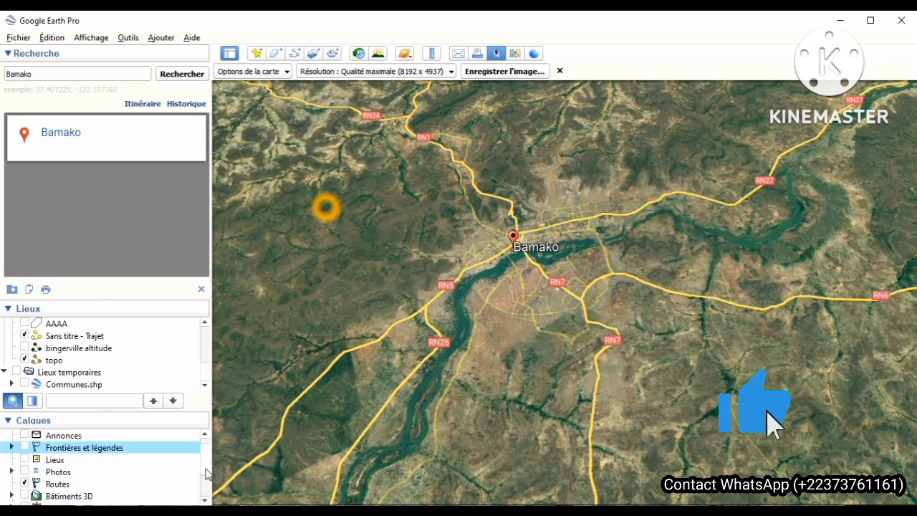
Switch the Relief layer off and on again, and turn off the Plus layer
scroll(206, 489, "down", 1)
scroll(206, 493, "down", 1)
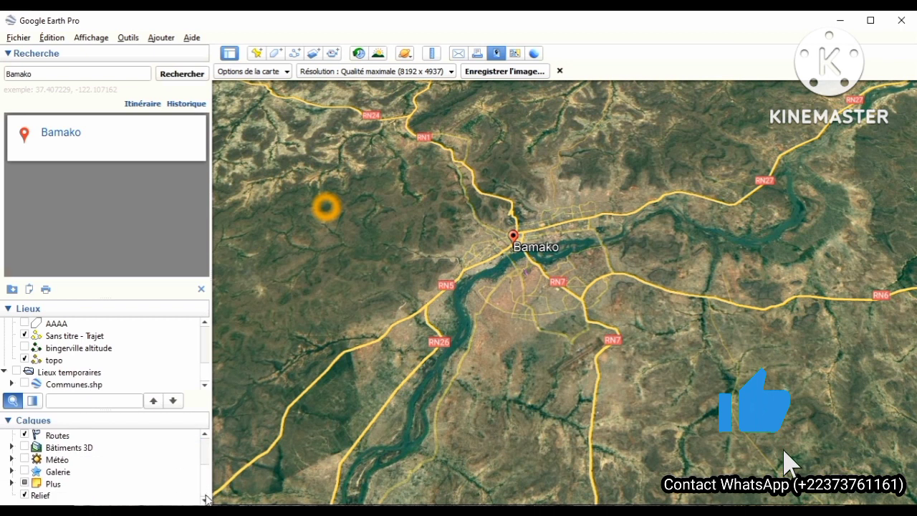
left_click(26, 495)
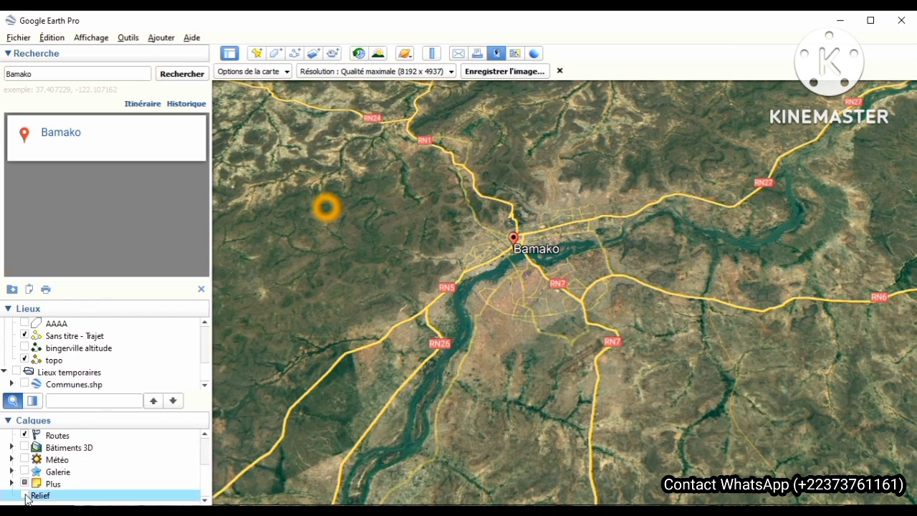
left_click(25, 495)
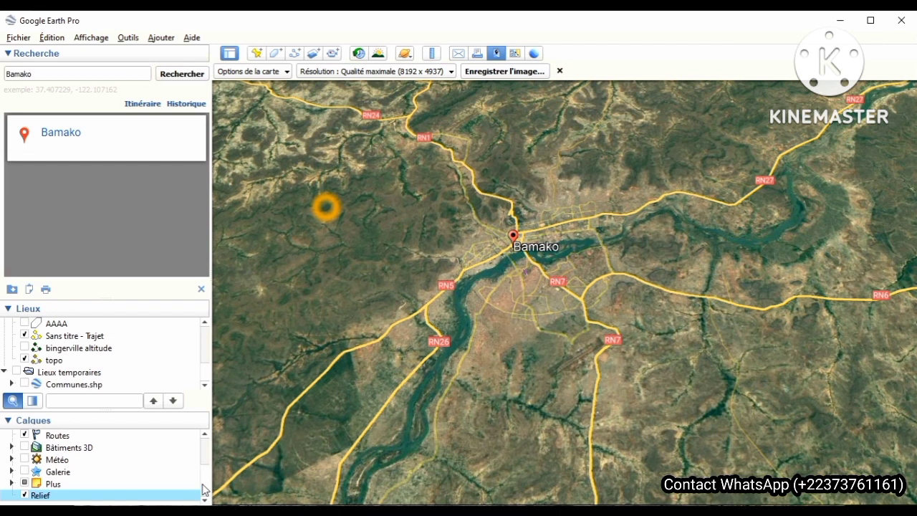
left_click(26, 484)
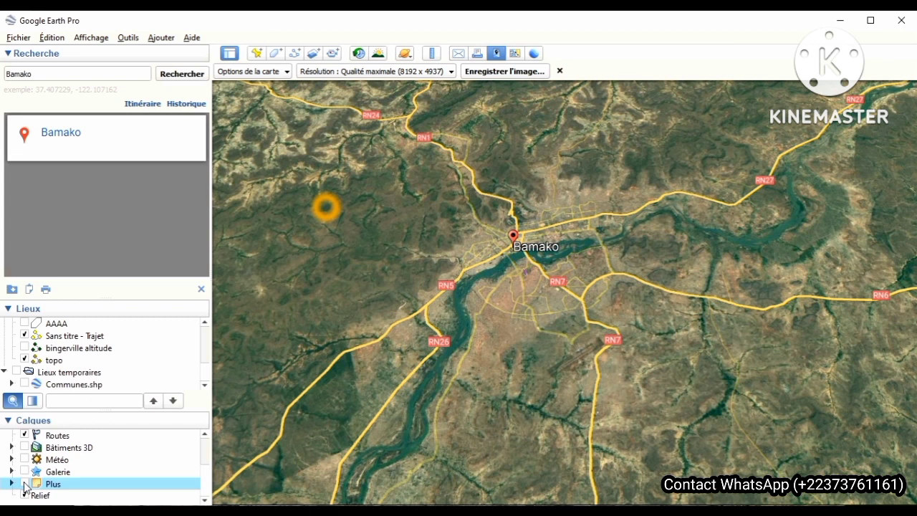